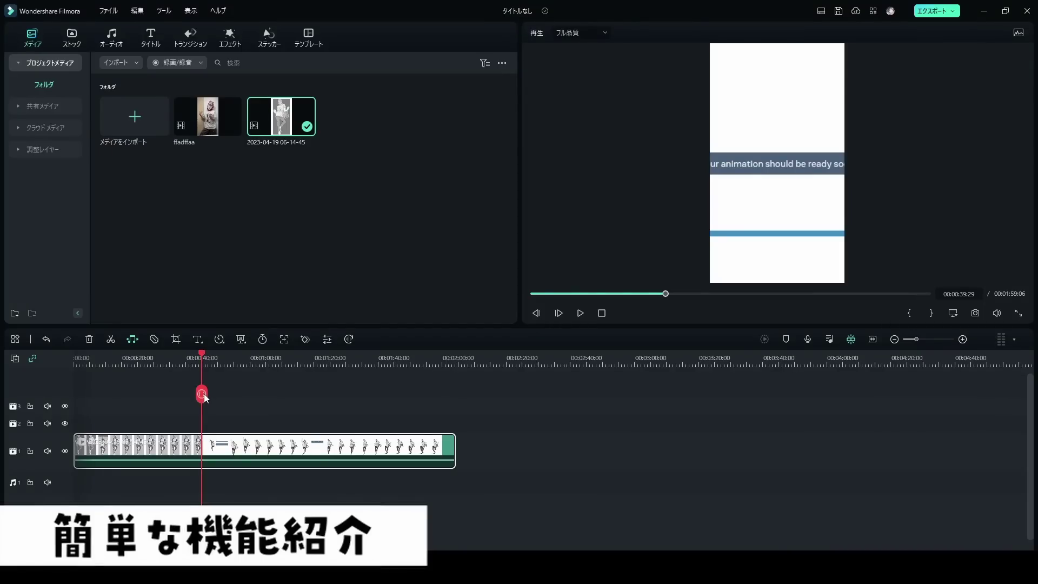
Step: Split the video clip at 00:00:39:29, about 00:01:08, 00:01:24 and 00:01:40, and at 00:01:49:19
click(201, 394)
drag(202, 394, 393, 393)
click(292, 393)
click(344, 393)
click(394, 393)
click(425, 359)
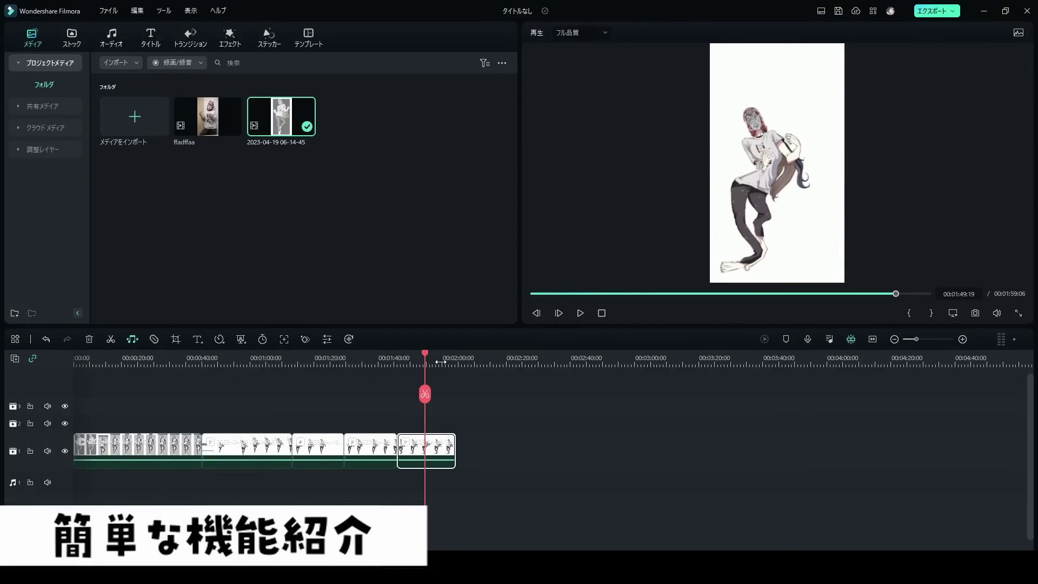
click(425, 393)
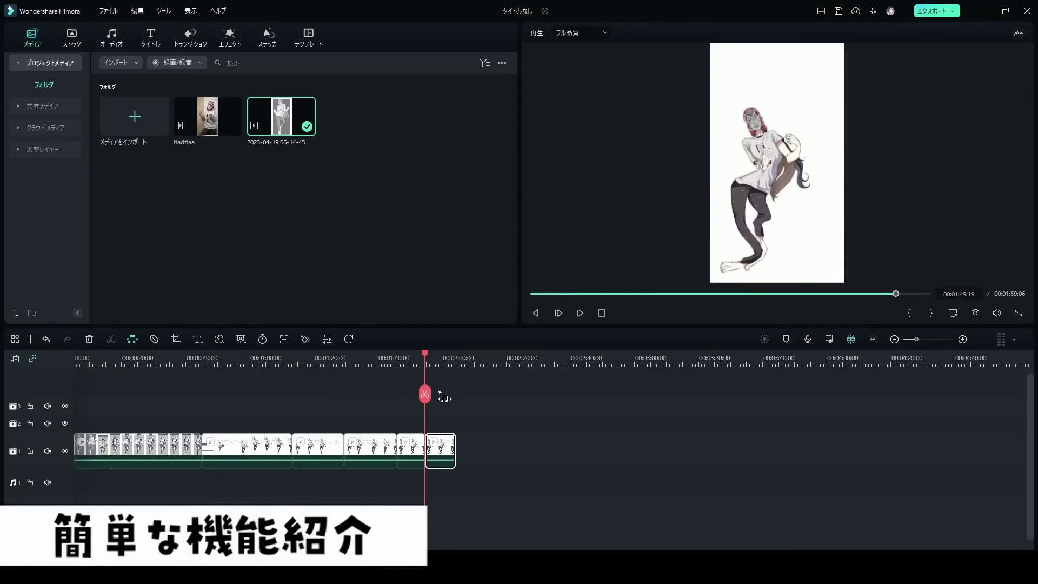
Step: Delete the two clip segments that follow the cut at 00:01:24:10, closing the gaps
click(381, 360)
click(381, 449)
key(Delete)
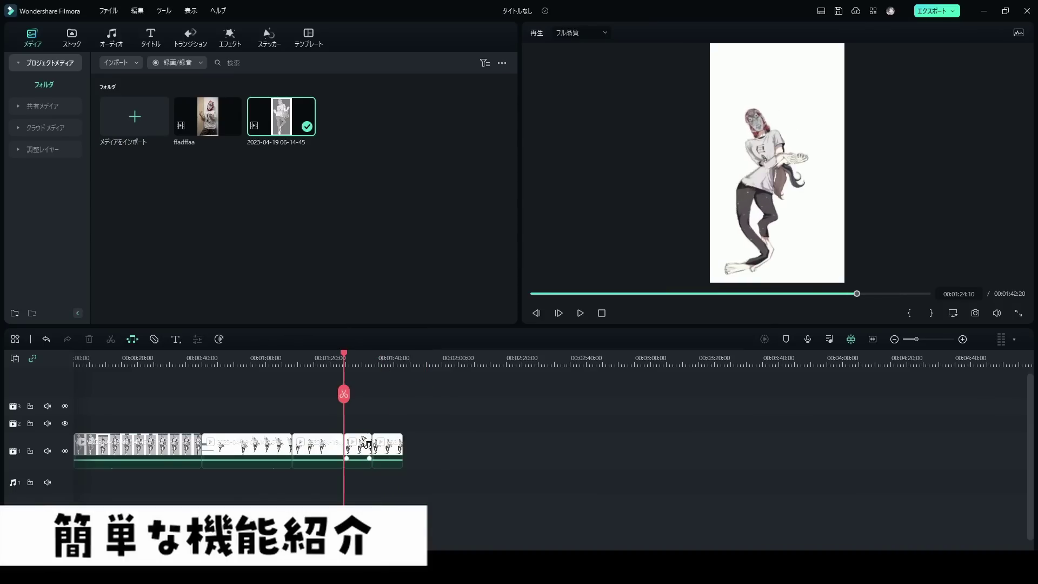
click(366, 444)
key(Delete)
Step: Split the last segment at 00:01:26:05 and delete the short piece before that cut
scroll(349, 361, up, 5)
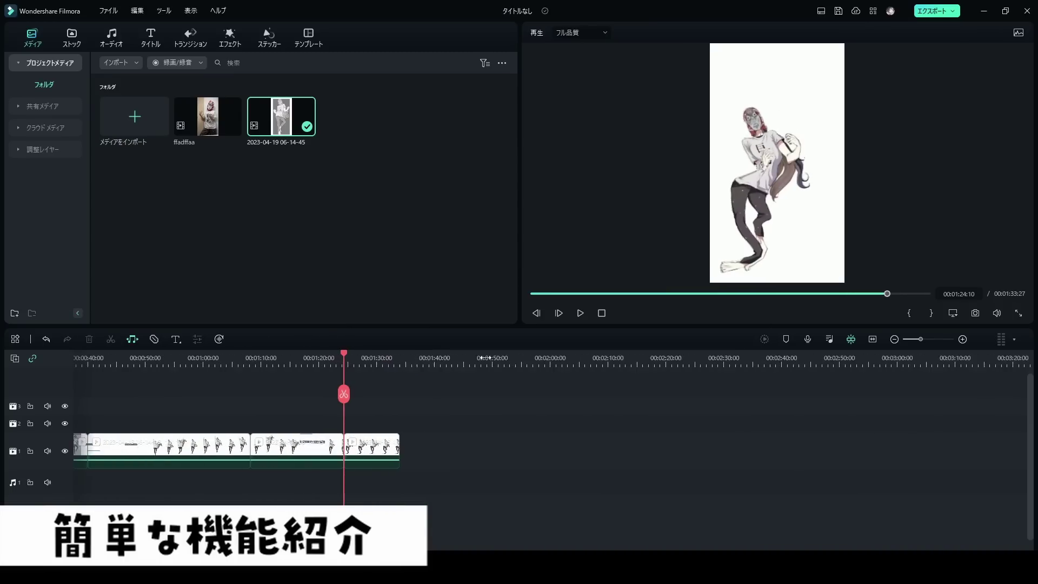
drag(344, 394, 411, 395)
click(410, 394)
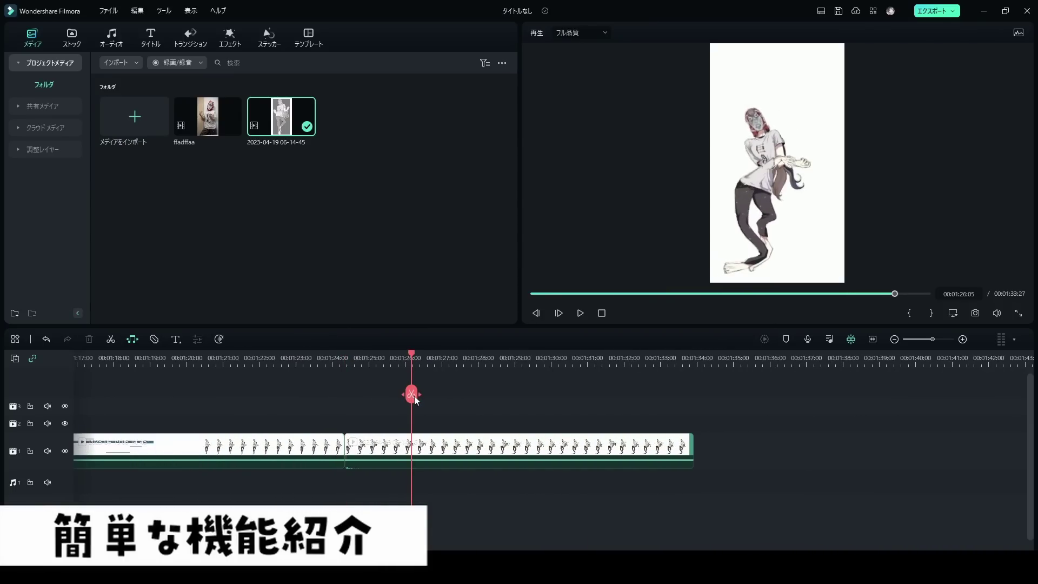
click(496, 466)
click(401, 452)
key(Delete)
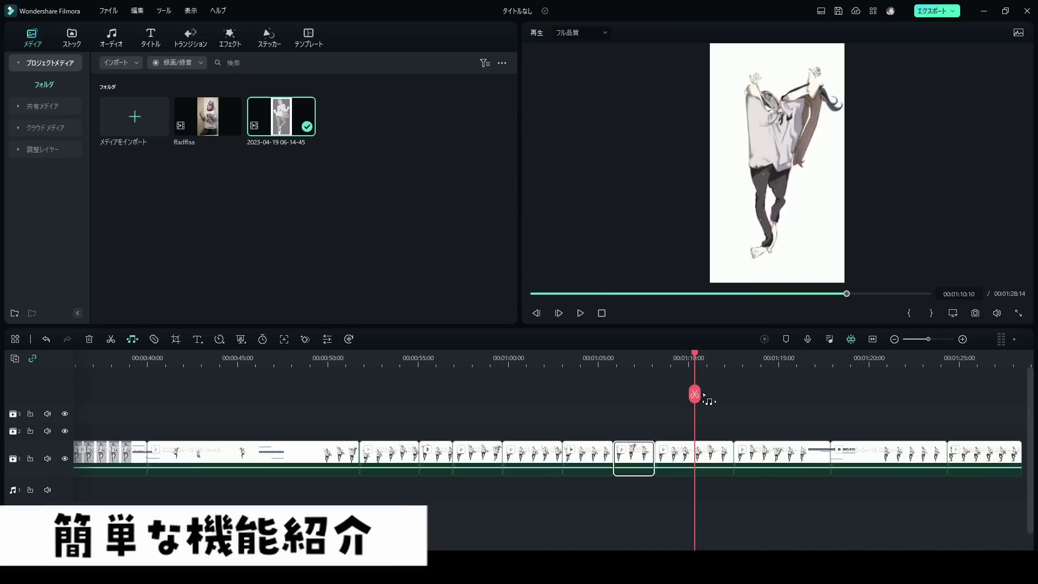
Step: Split the dance footage at 00:01:10:10, 00:01:15:03, about 00:01:13 and at 00:01:08:23
click(713, 454)
click(787, 447)
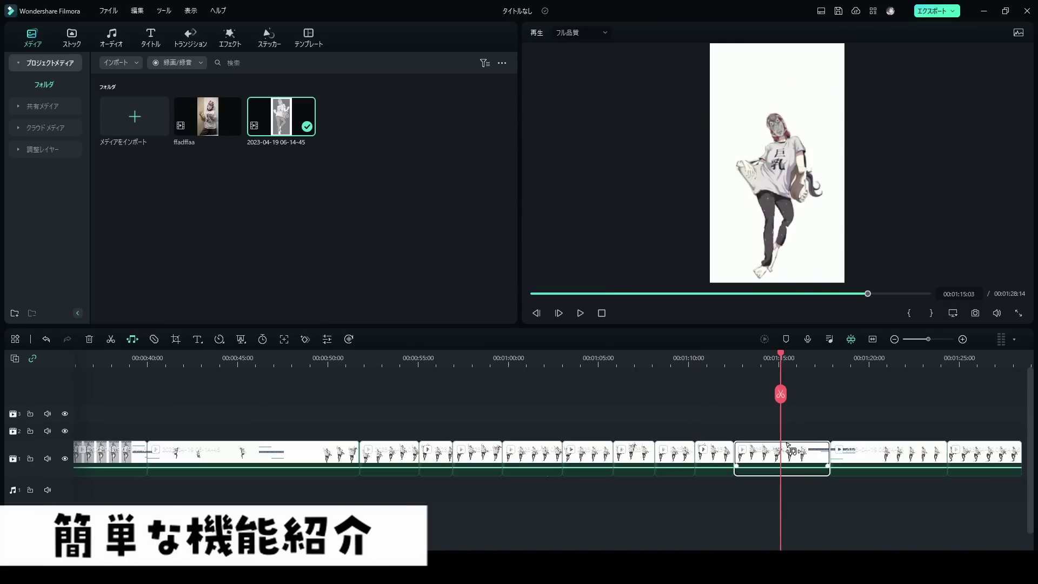
click(781, 395)
drag(780, 395, 750, 393)
click(750, 394)
click(666, 358)
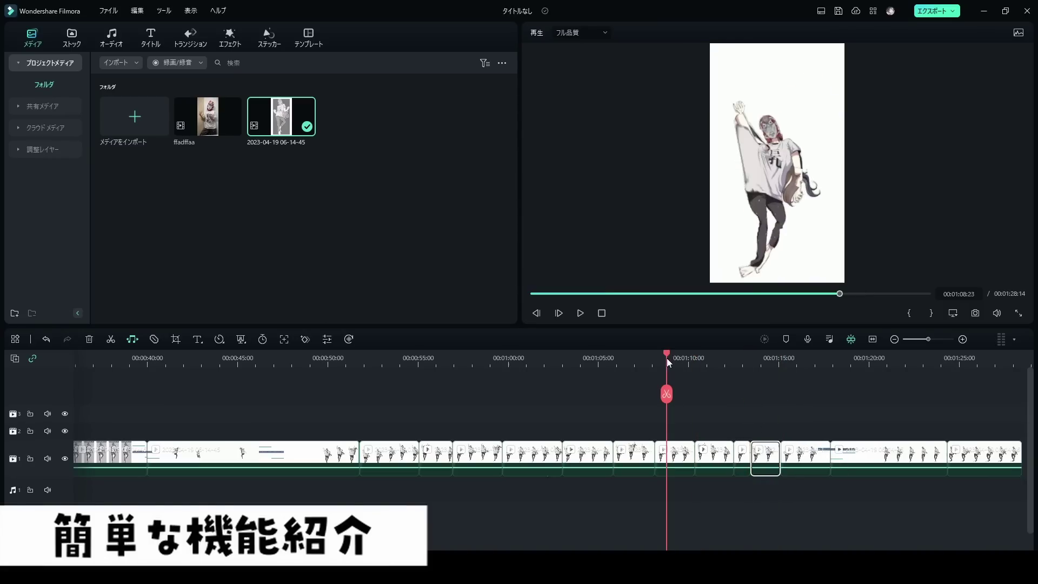
click(667, 393)
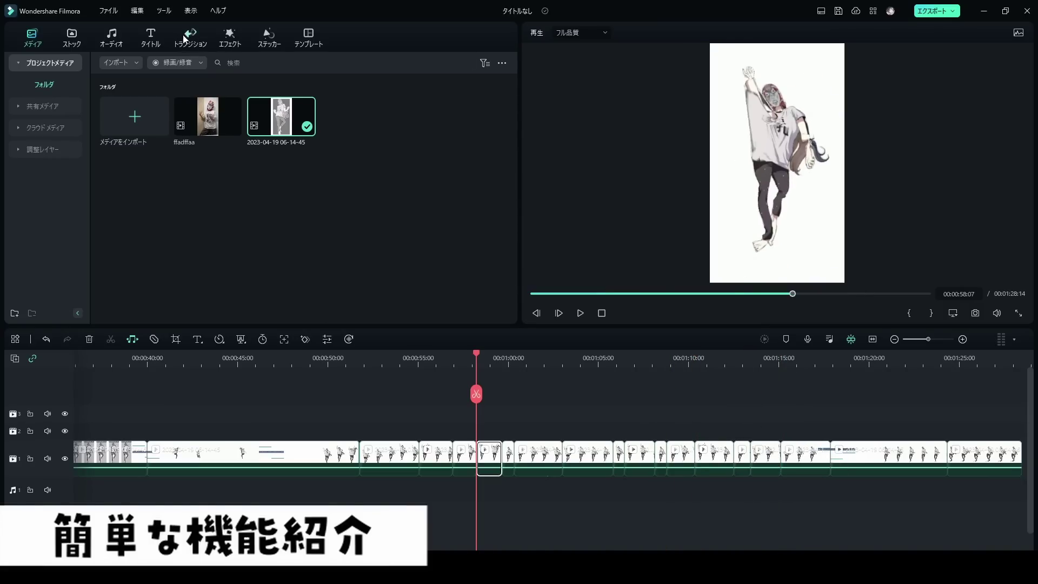
Step: Apply the white 特撮スキルパック transition to the cut at 00:00:58:07 and play it back
click(184, 38)
drag(281, 116, 552, 456)
click(516, 358)
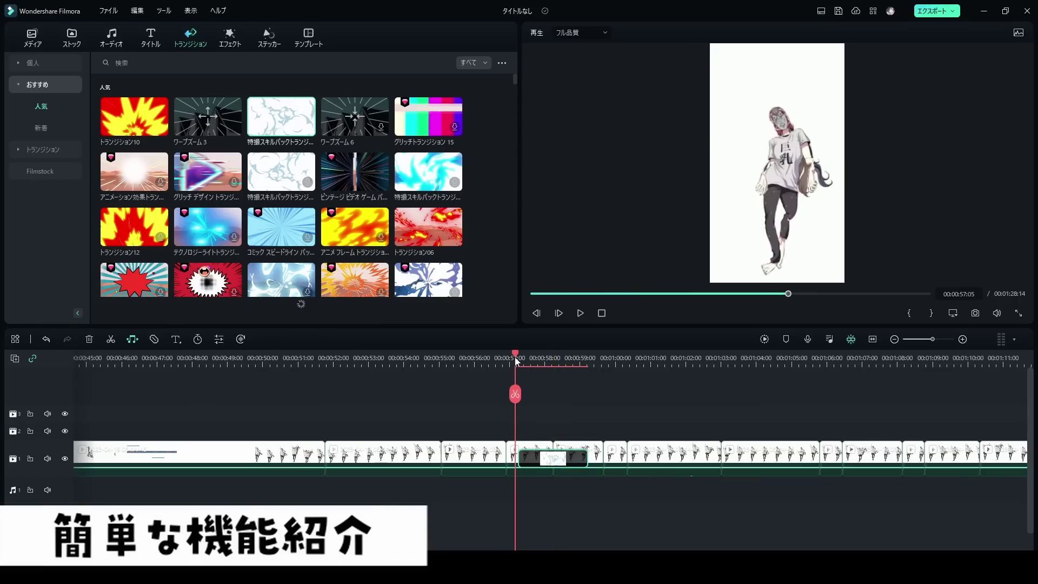
key(space)
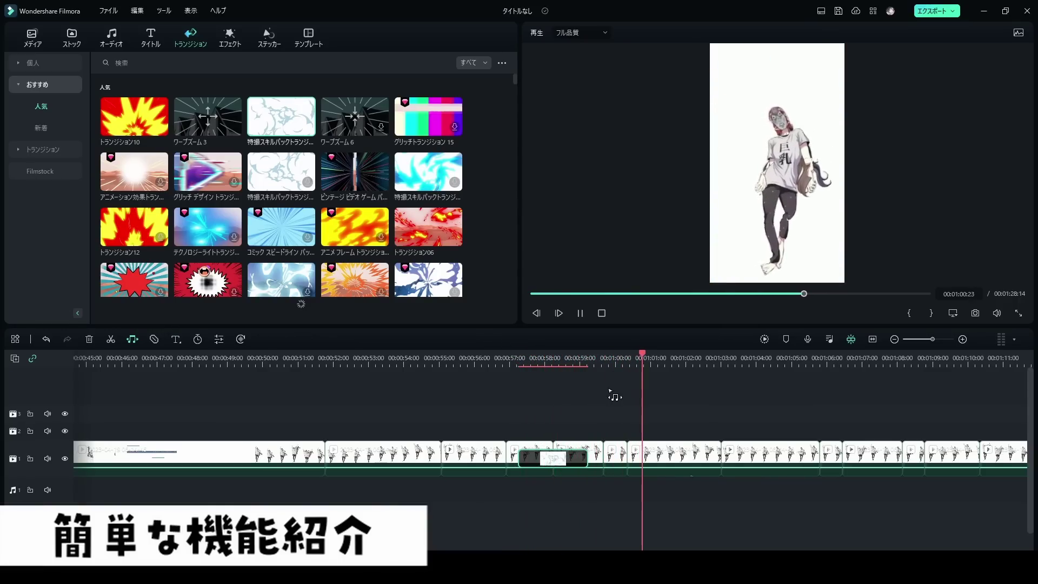
key(space)
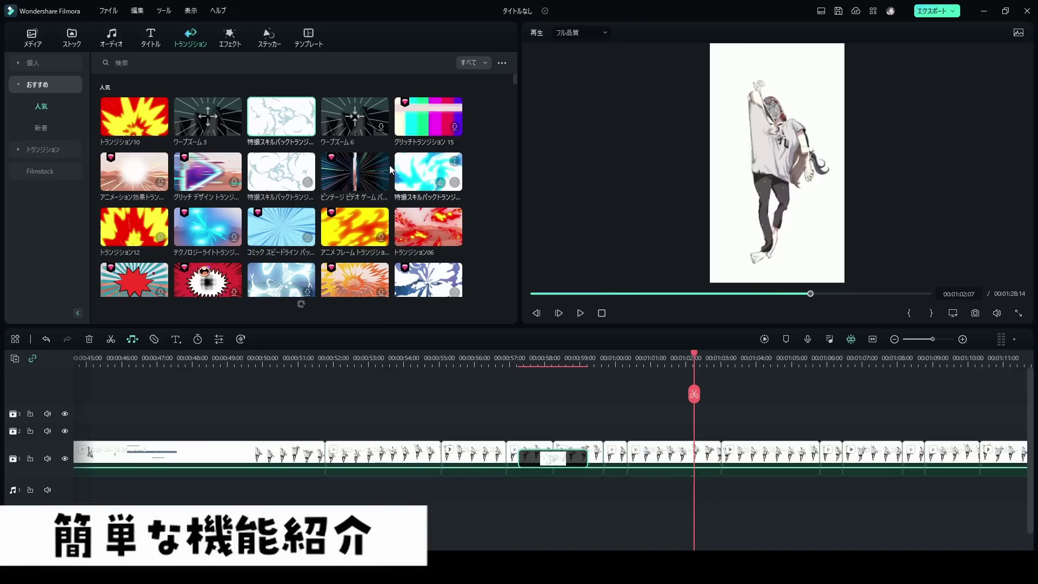
Step: Apply the トランジション06 transition to the cut at about 00:01:03 and play it back
scroll(337, 183, down, 2)
scroll(336, 182, down, 3)
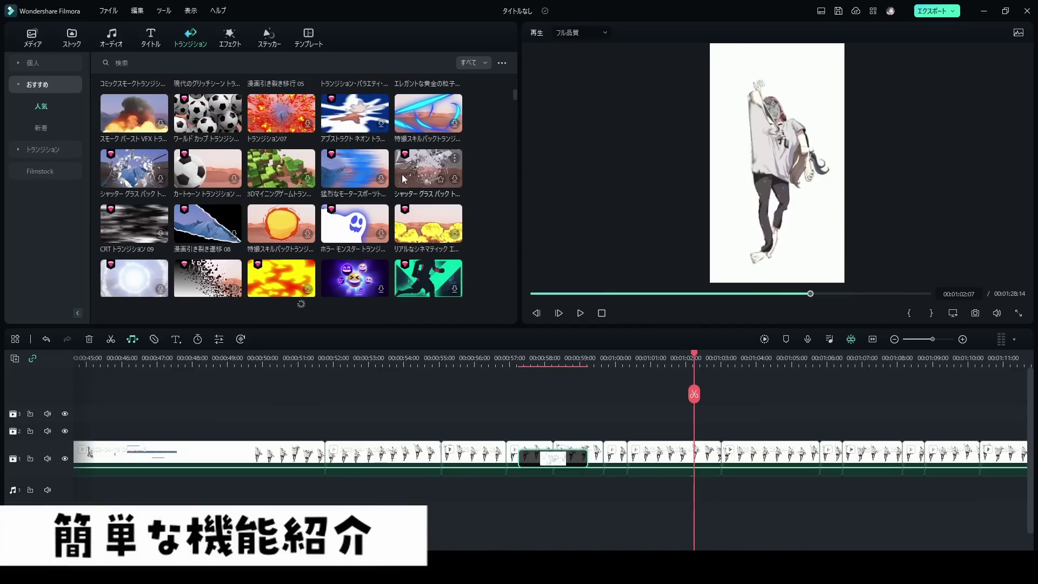
scroll(427, 166, up, 5)
drag(428, 227, 716, 432)
click(664, 358)
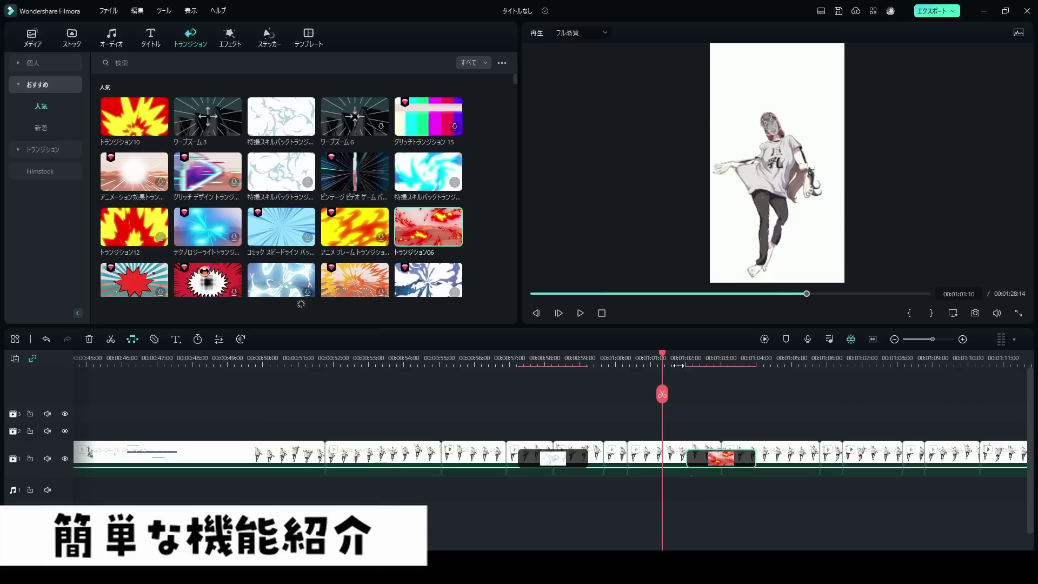
key(space)
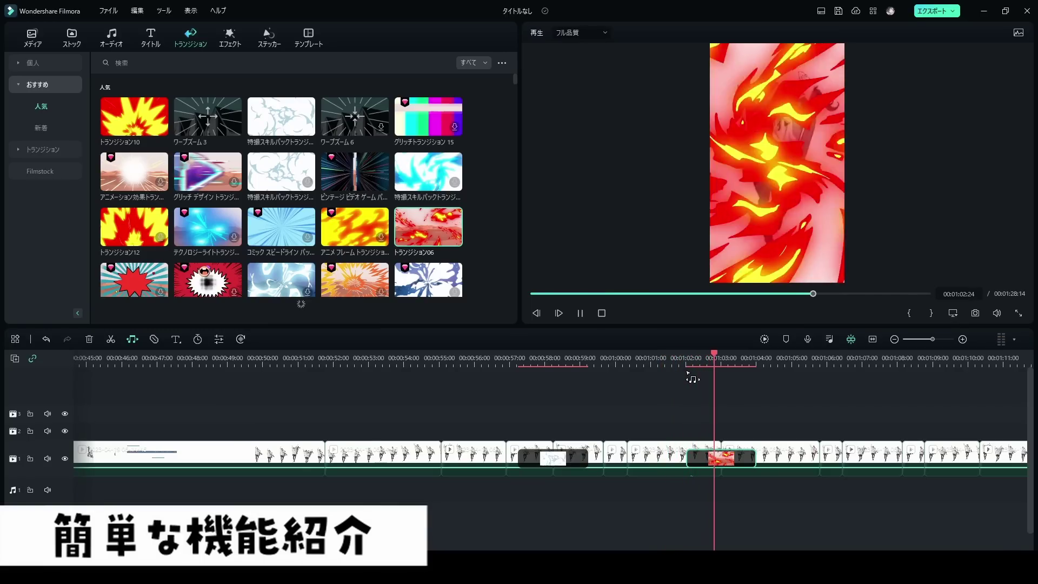
key(space)
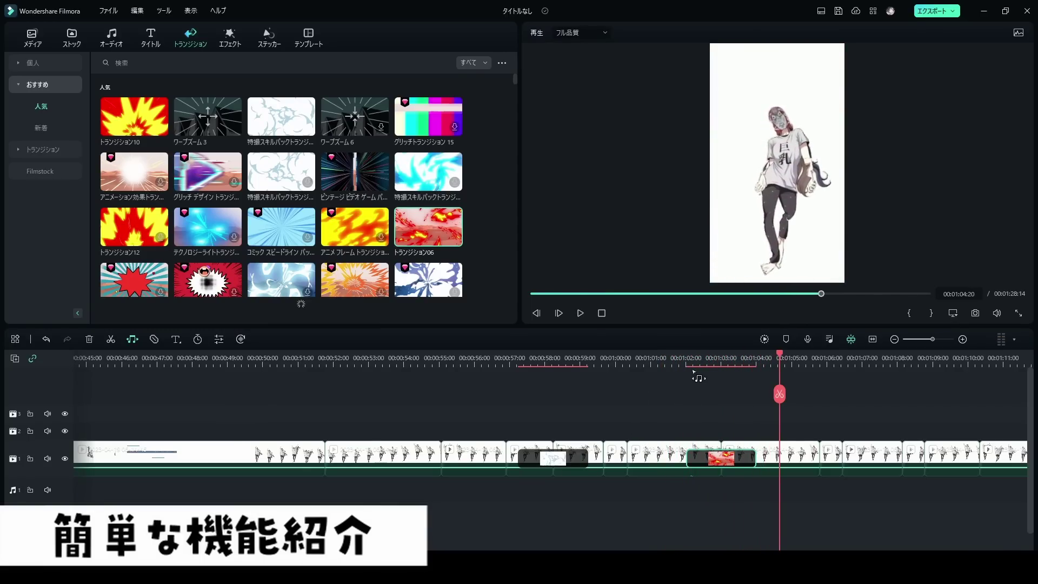
click(686, 353)
key(space)
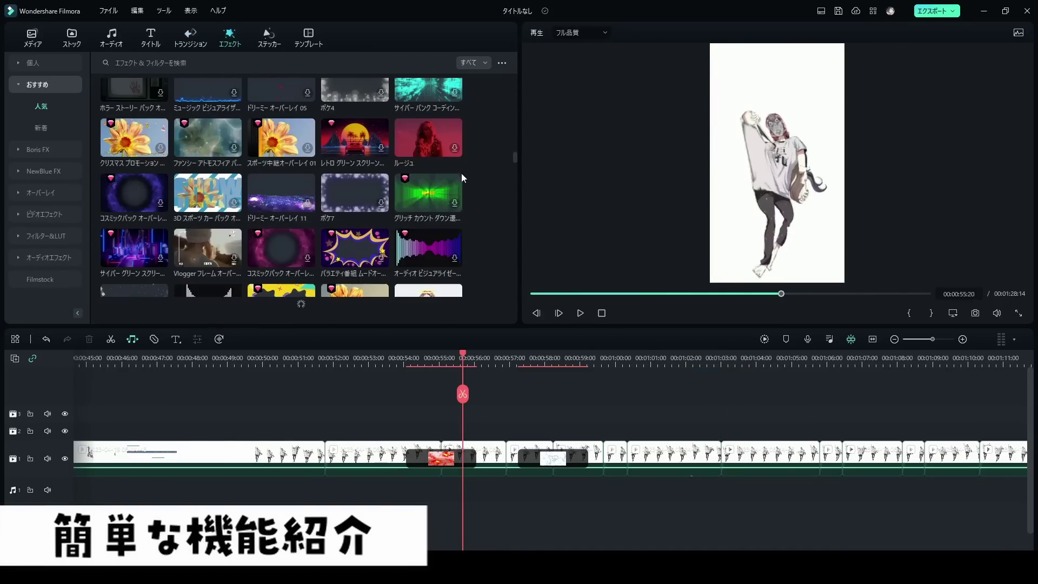
click(201, 41)
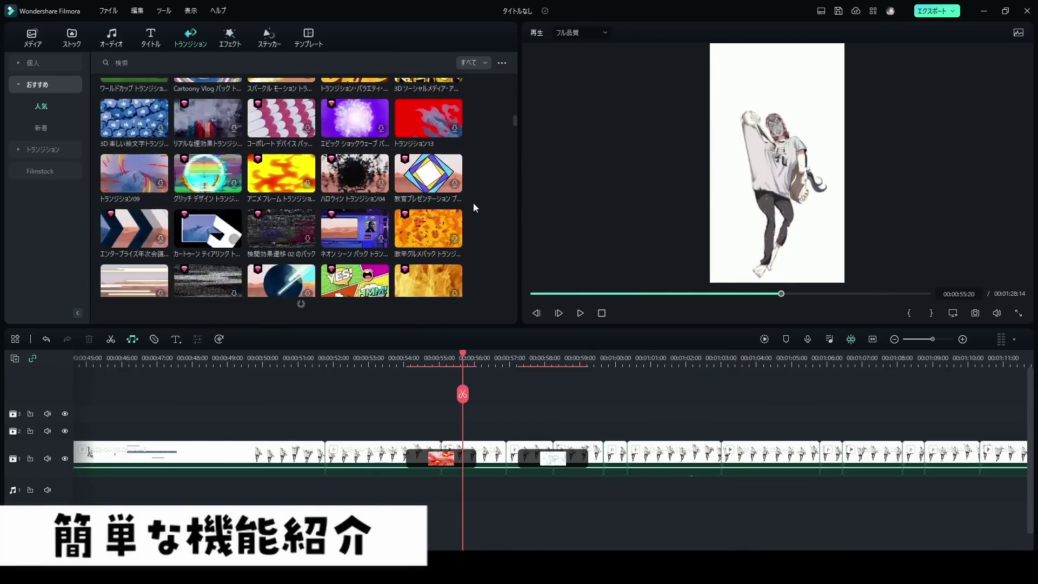
scroll(477, 204, down, 10)
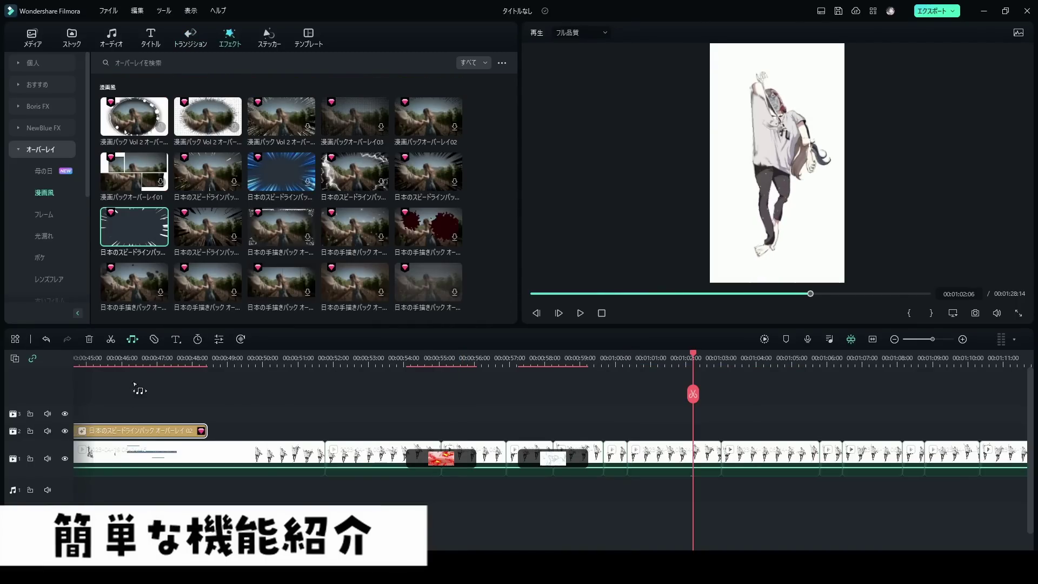
Step: Play back the 漫画風 speed-line overlays placed at the start of the visible timeline and at 00:01:00:10
click(128, 378)
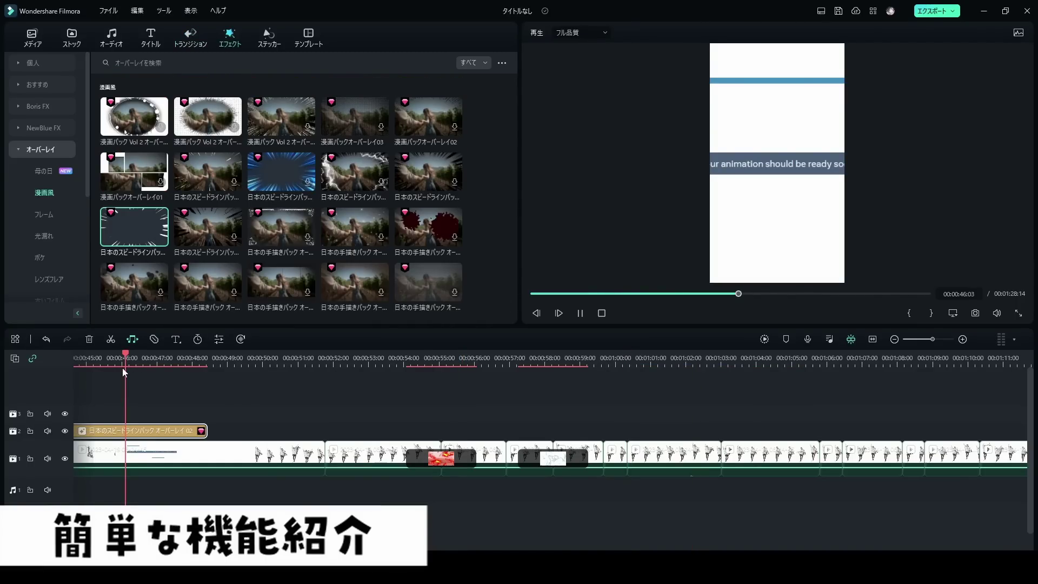
key(space)
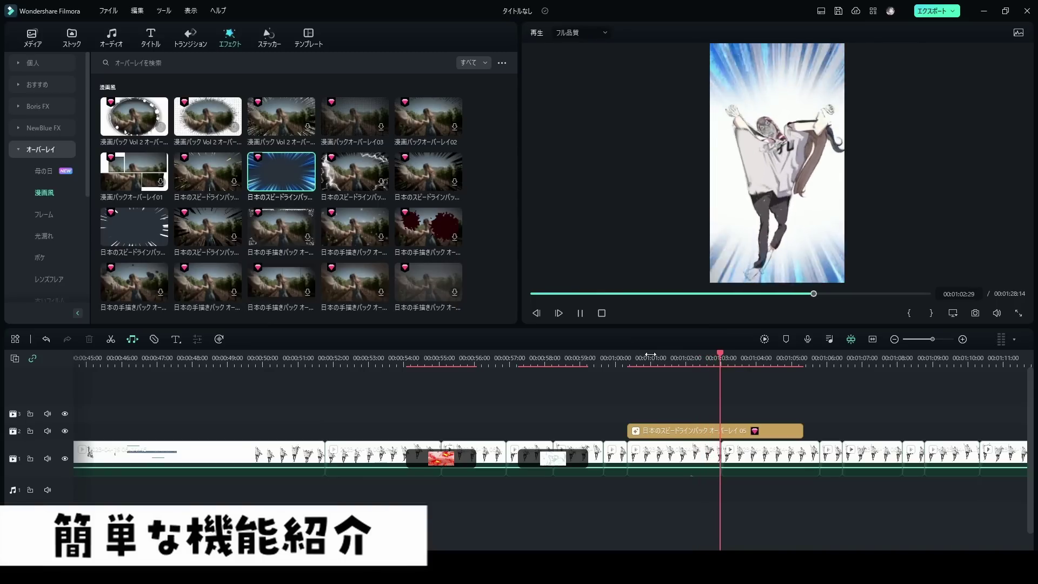
key(space)
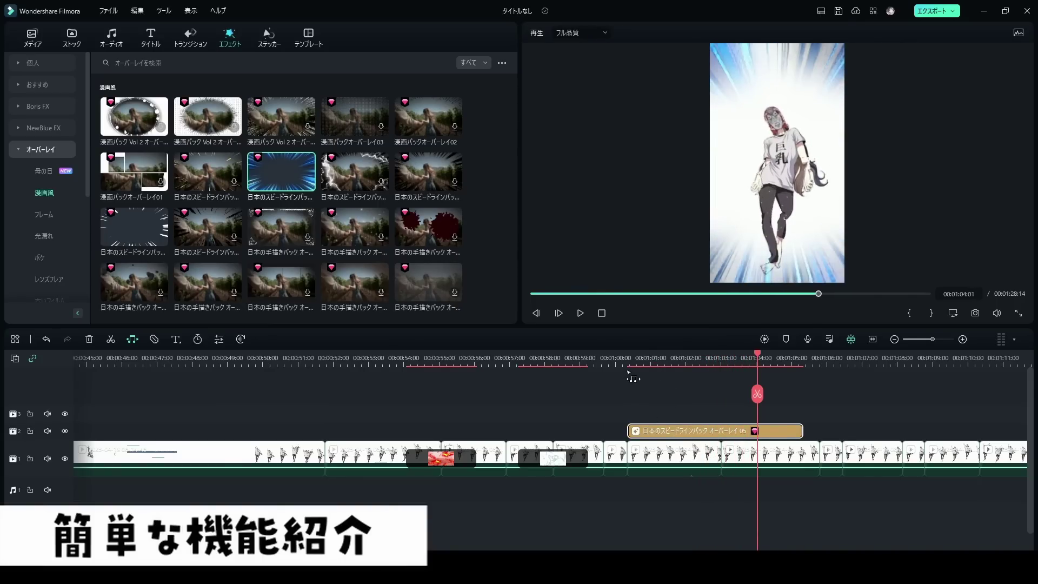
click(624, 365)
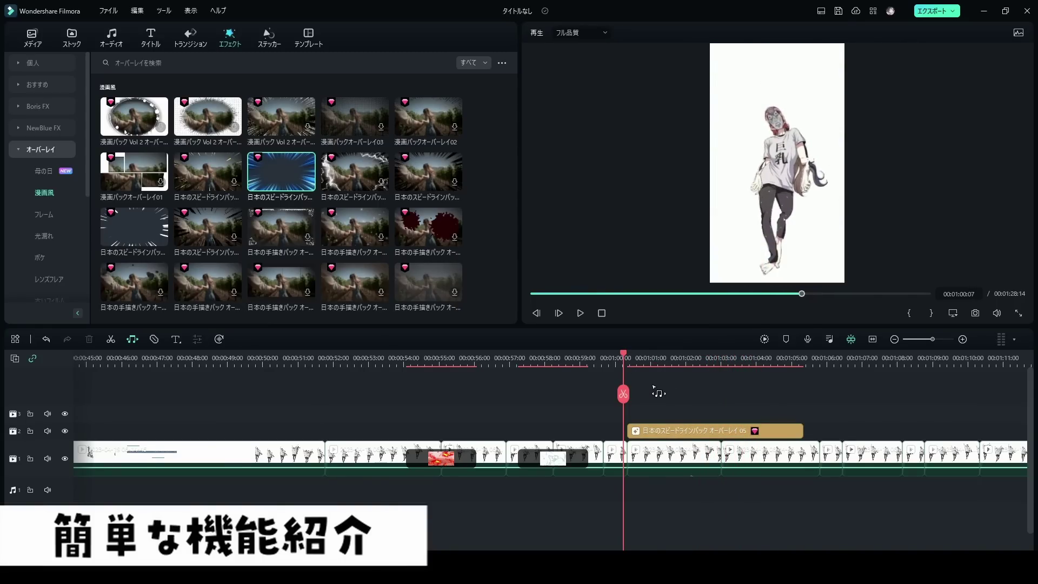
key(space)
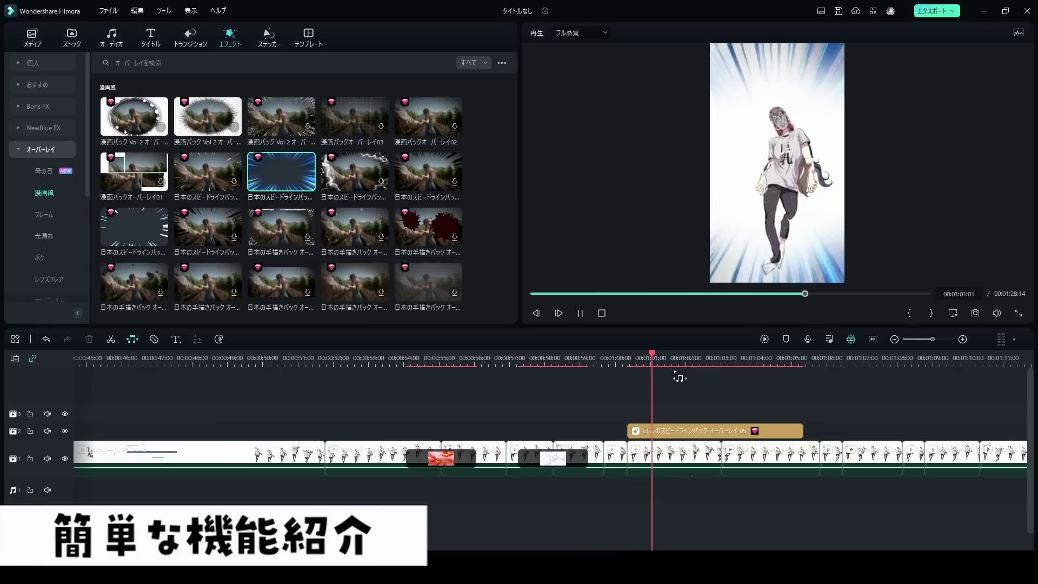
key(space)
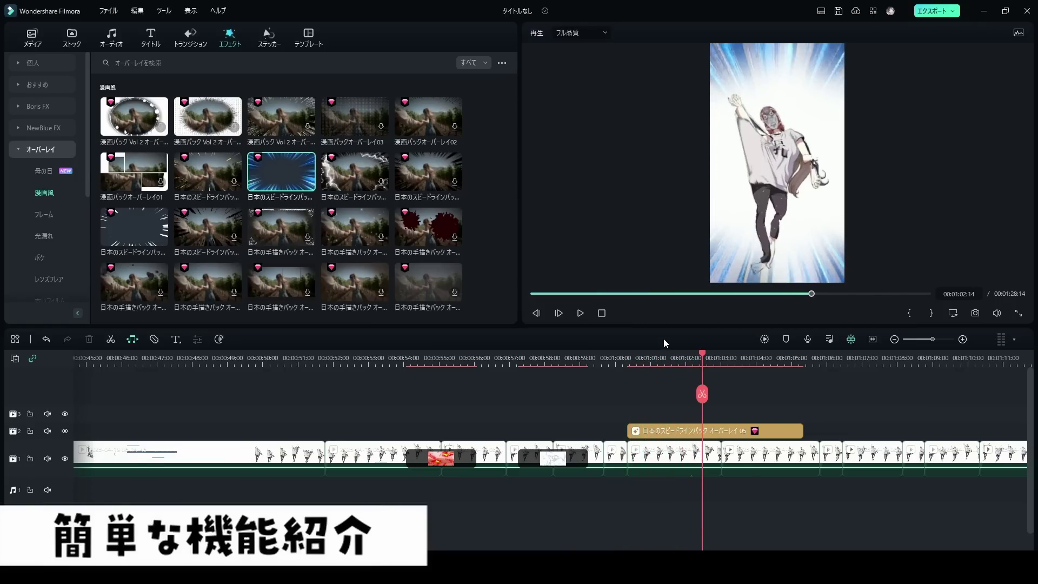
click(651, 360)
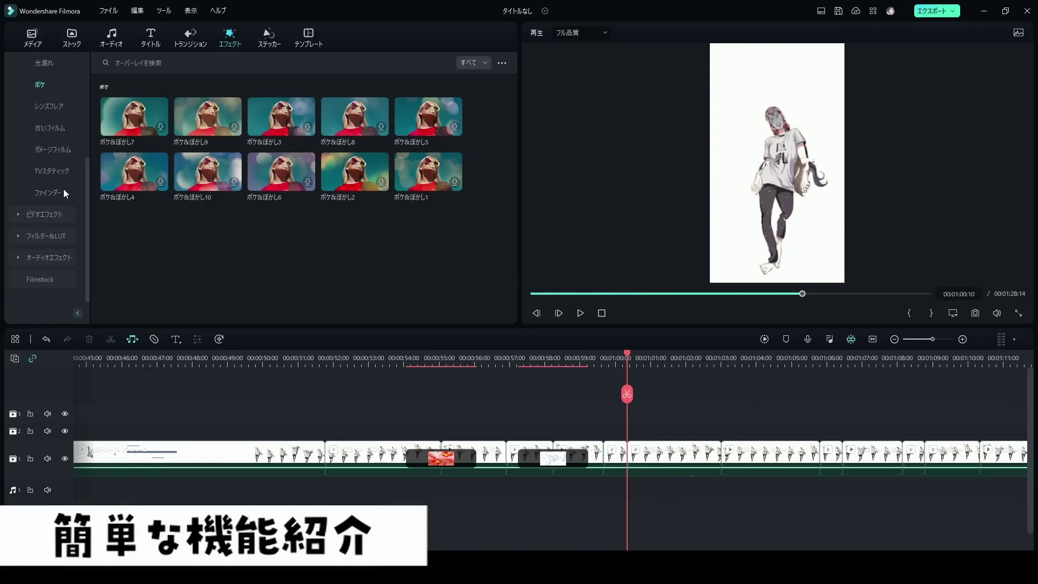
Step: Add a サークル カウントダウン タイマー video effect above the footage at 00:01:00:10 and play it back
click(45, 214)
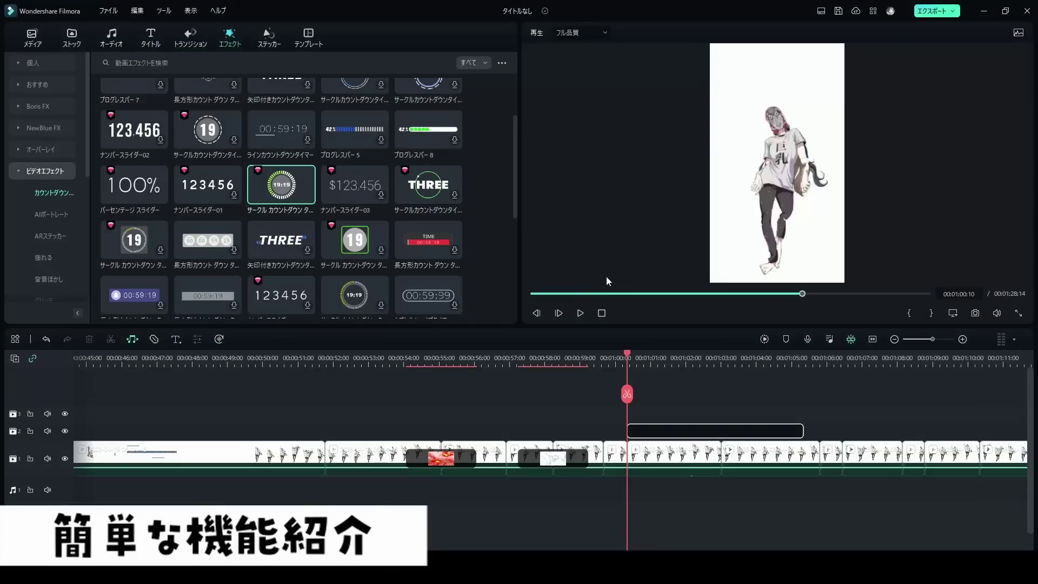
key(space)
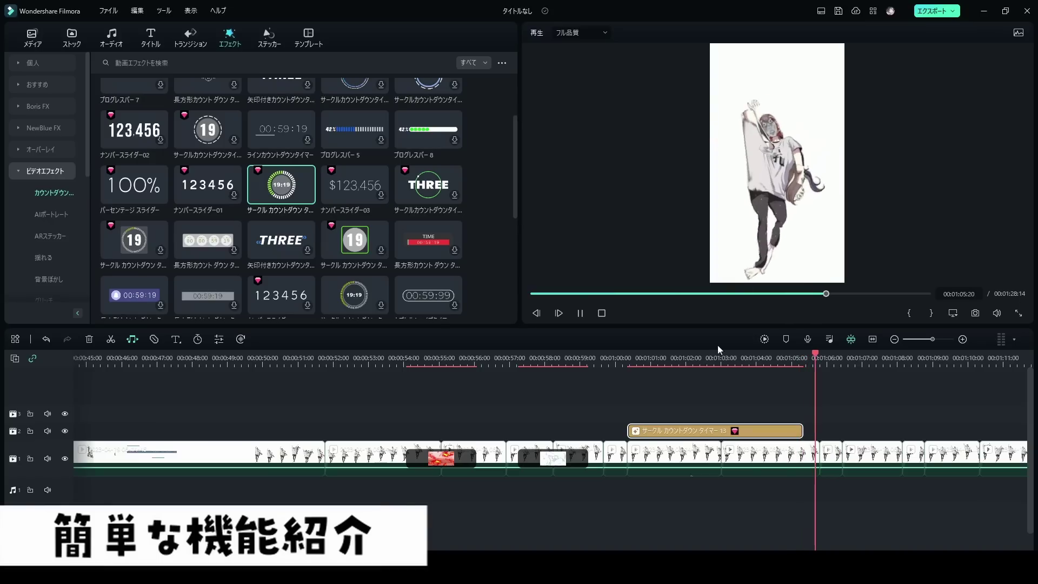
click(628, 359)
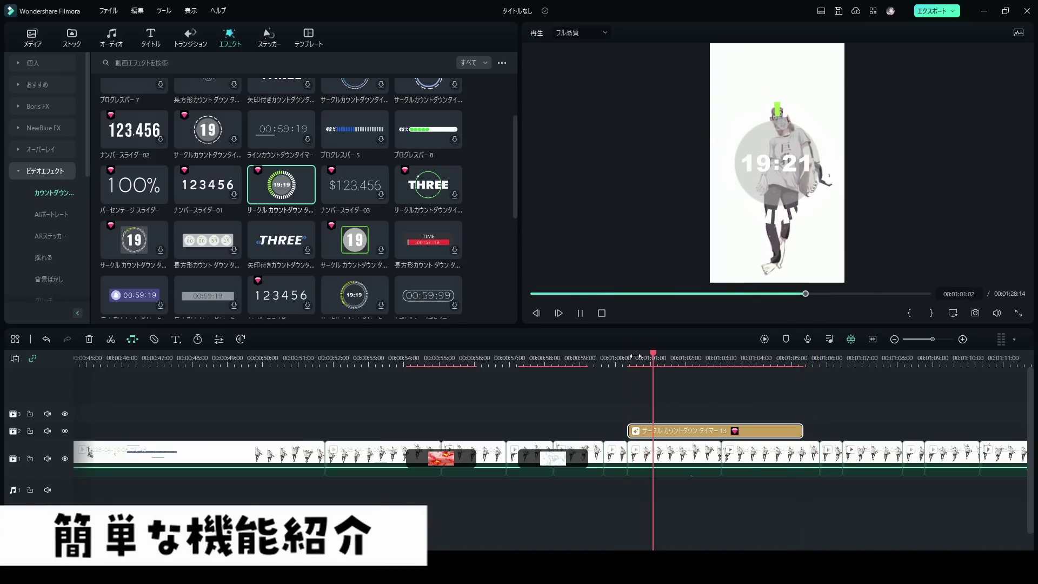
key(space)
scroll(345, 244, down, 5)
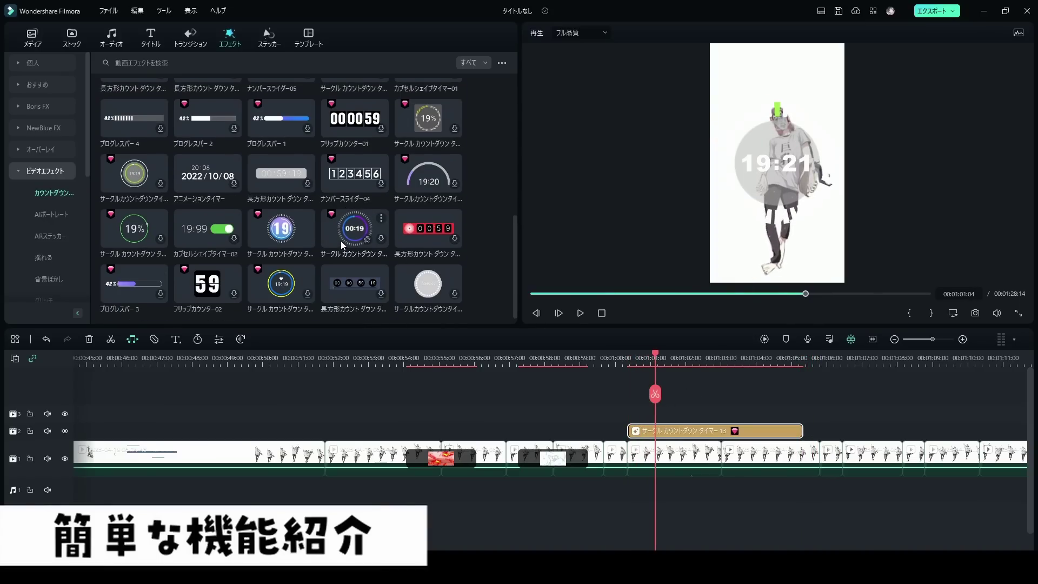
Step: Add the バーニングアウトライン2 AI portrait effect above the footage at about 00:00:52 and play it back
click(52, 214)
drag(208, 252, 338, 429)
click(331, 359)
click(366, 359)
key(space)
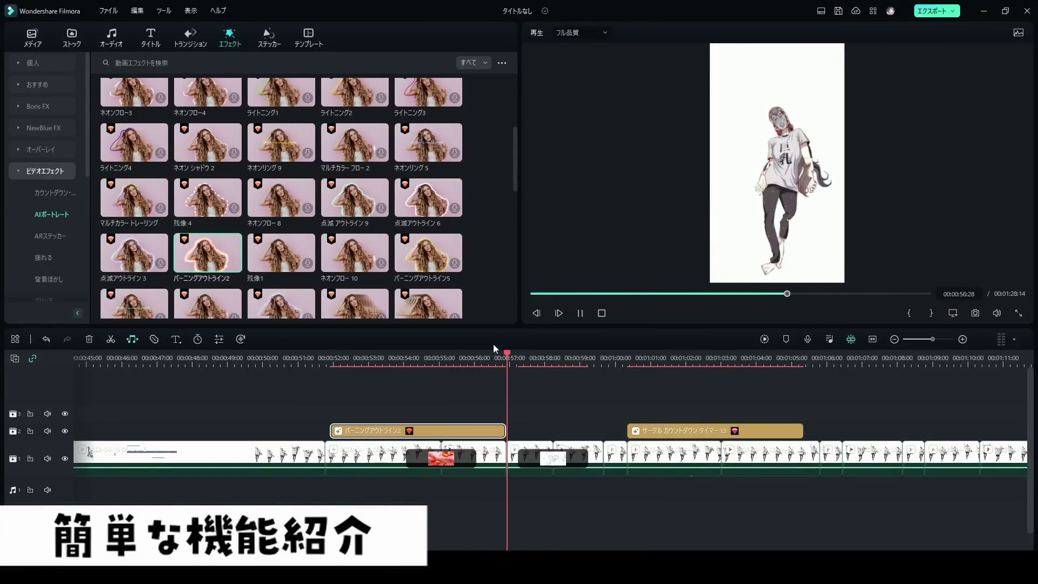
click(385, 359)
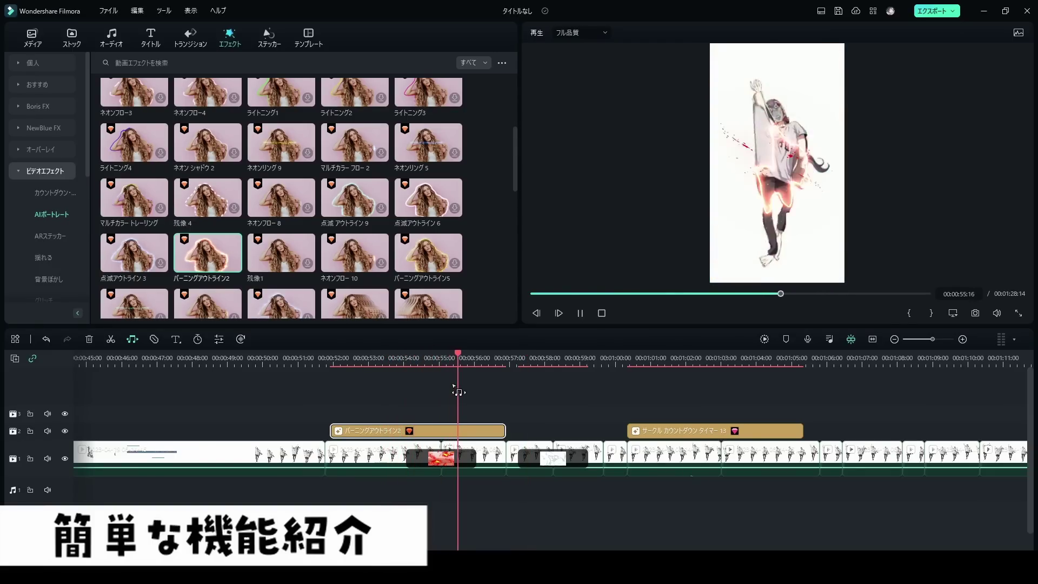
key(space)
Step: Browse the other video effect categories, including ARステッカー, マルチスクリーン and オープニング
scroll(382, 232, down, 8)
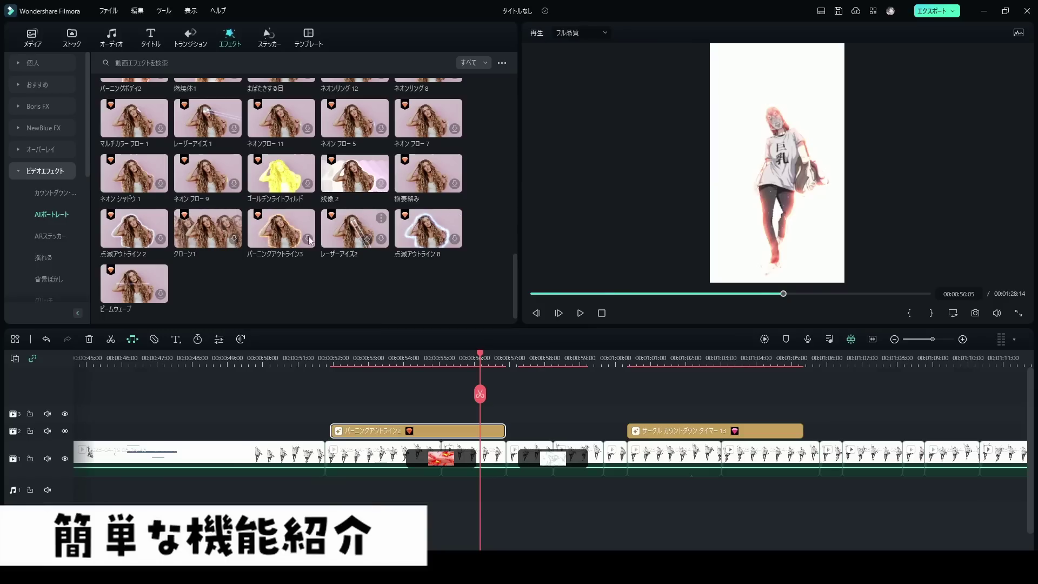
click(50, 236)
scroll(435, 191, down, 10)
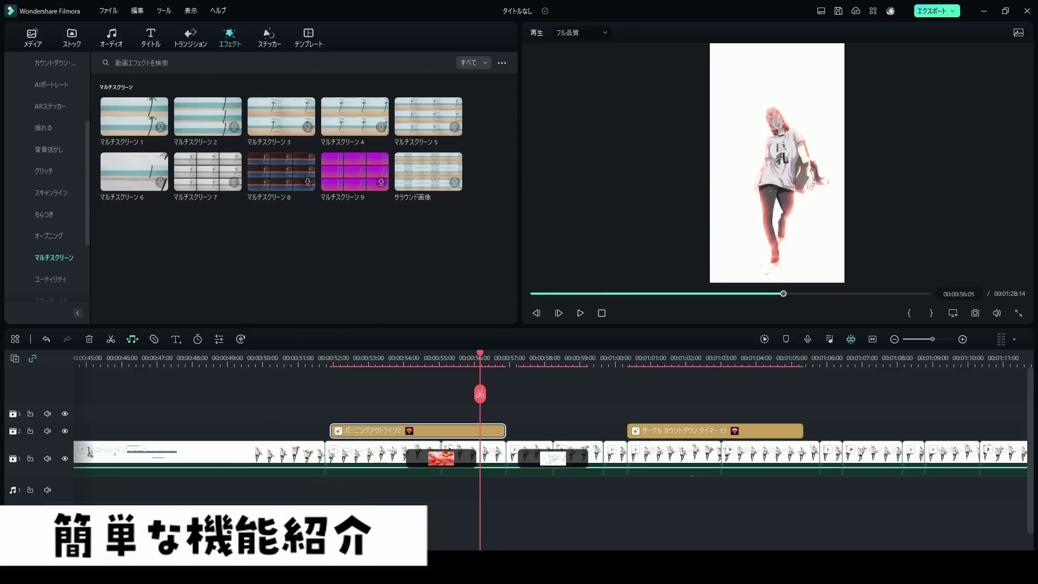
scroll(492, 250, up, 3)
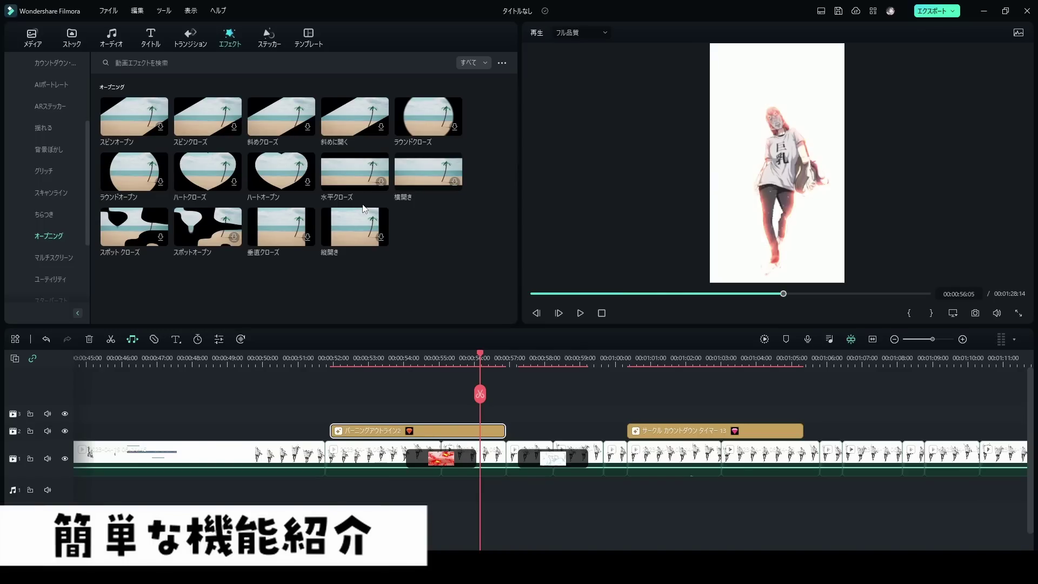
Step: Add the Webエレメントサークル03 thumbs-up sticker above the countdown timer effect at about 00:01:00:10 and play it back
click(635, 358)
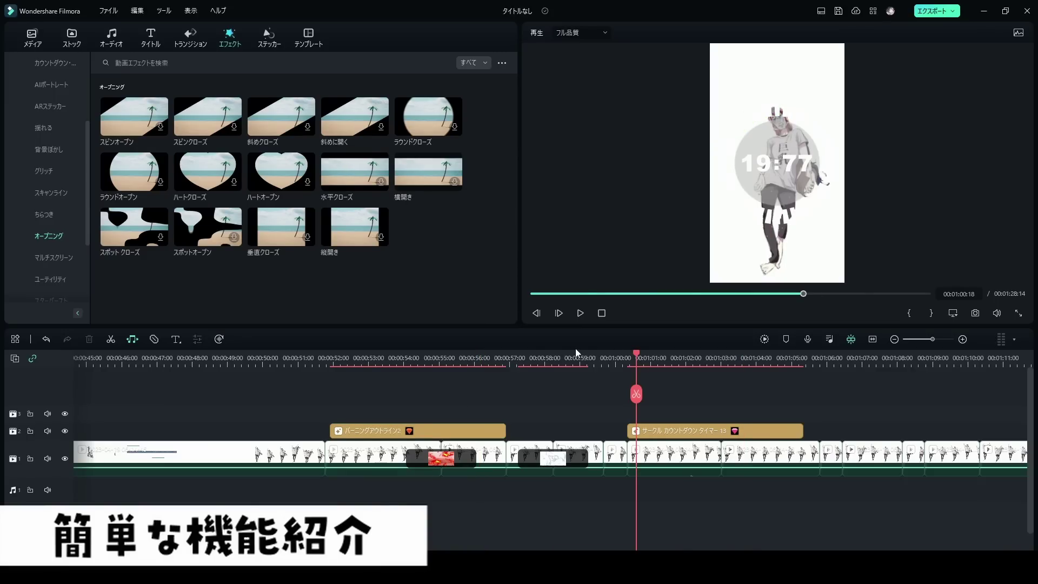
click(269, 37)
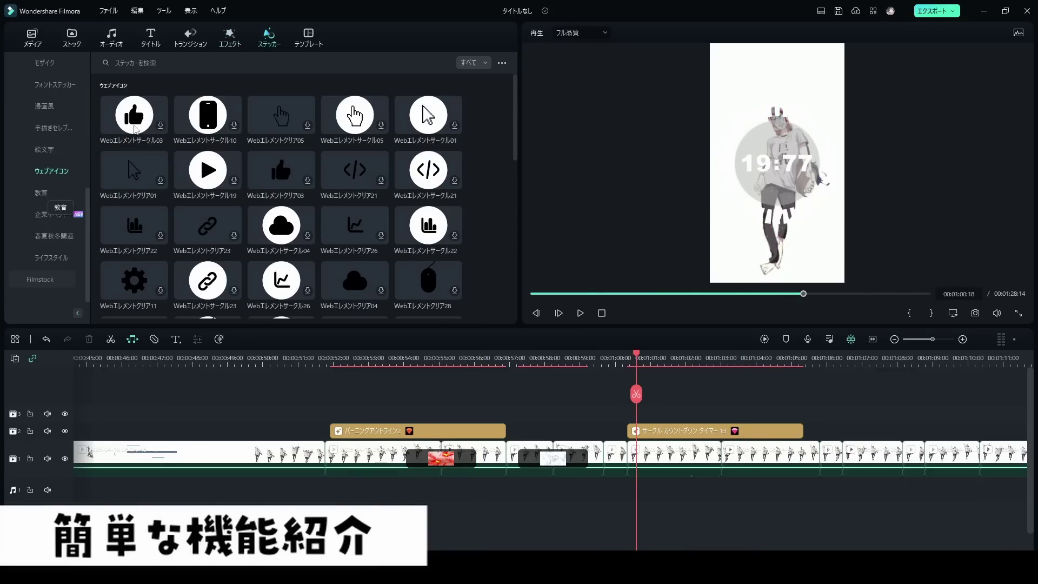
drag(134, 115, 646, 402)
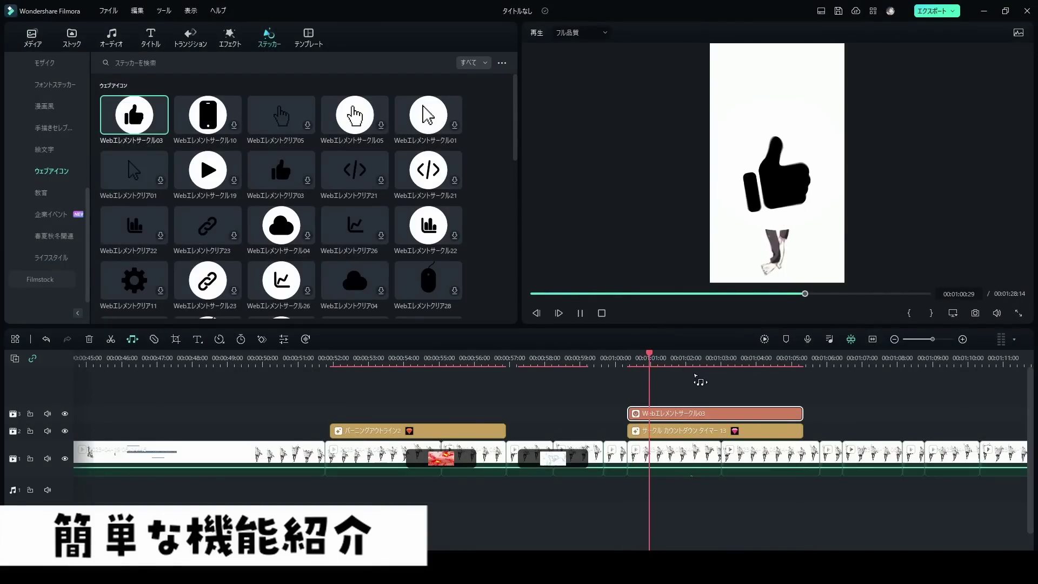
key(space)
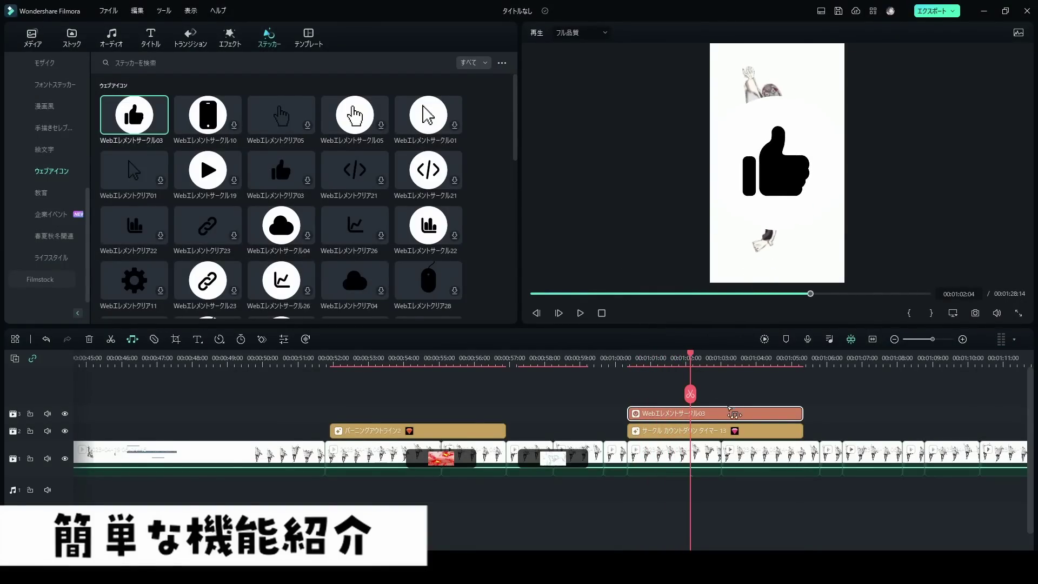
Step: Scale the thumbs-up sticker to 24.5%, offset it to X -57, Y -46, and preview it
click(283, 337)
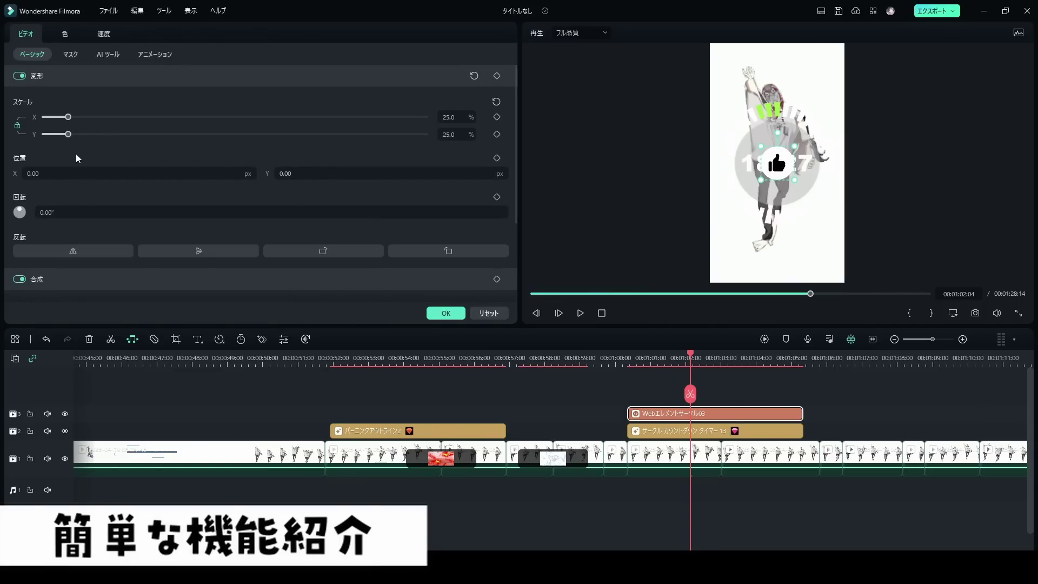
drag(68, 134, 67, 134)
scroll(75, 135, down, 1)
mouse_move(777, 162)
mouse_down()
mouse_move(776, 134)
mouse_move(771, 167)
mouse_move(741, 167)
mouse_move(798, 170)
mouse_move(769, 169)
mouse_up()
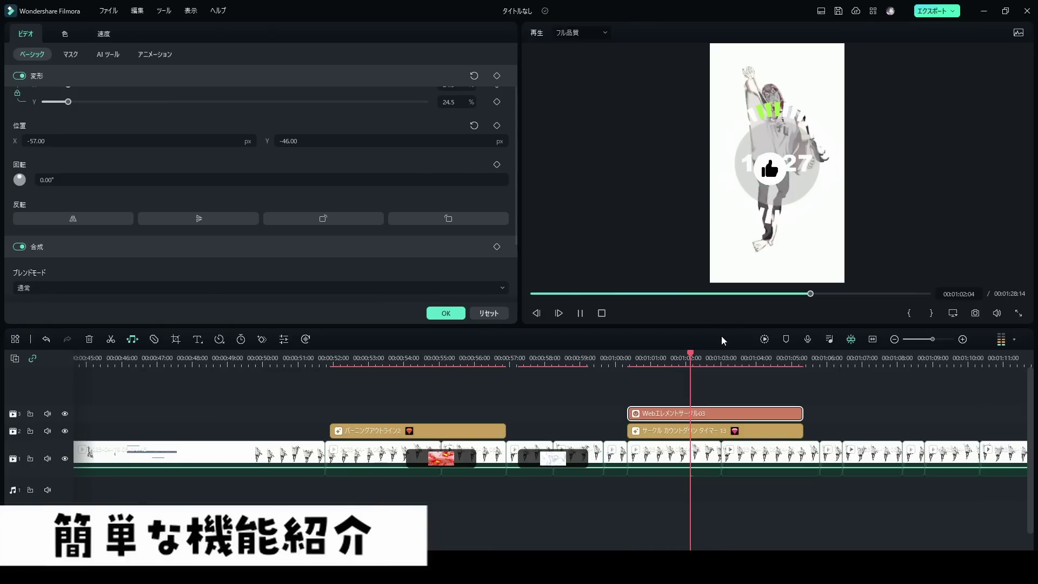
click(705, 358)
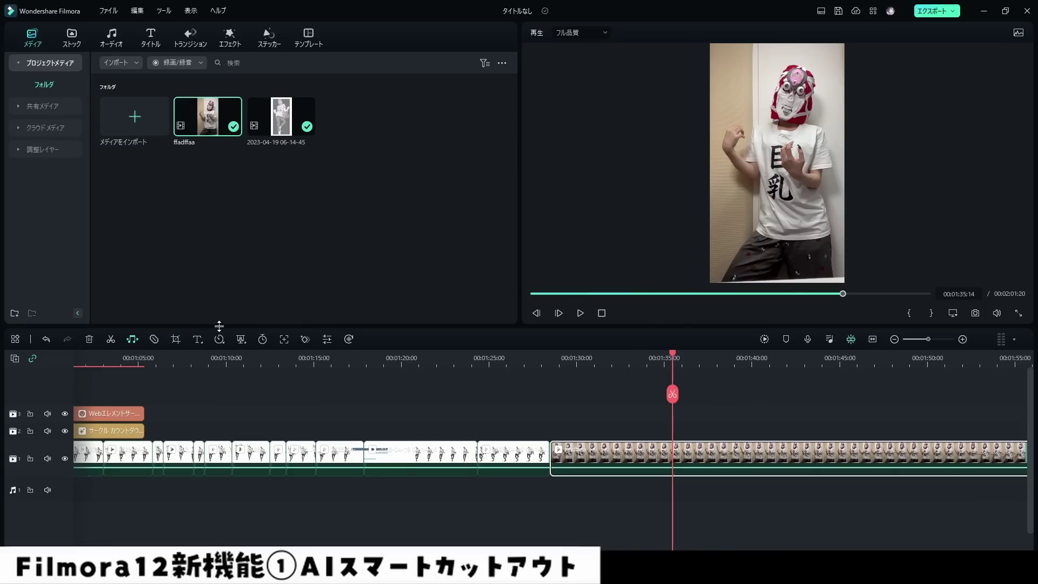
Step: Enable スマートカットアウト on the ffadffaa clip and open its cutout editor
double_click(615, 459)
click(25, 33)
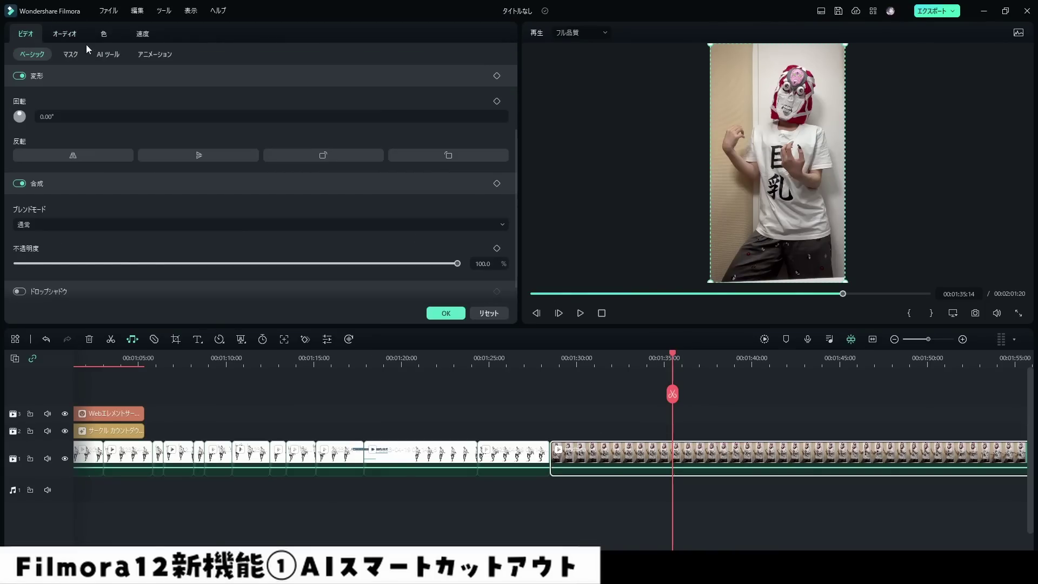
click(109, 54)
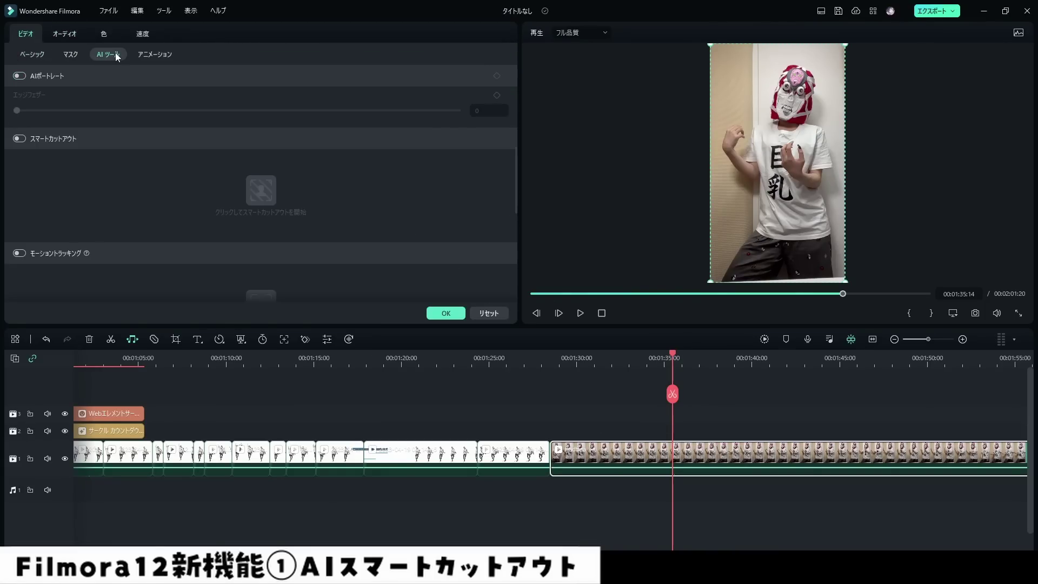
click(19, 139)
click(262, 192)
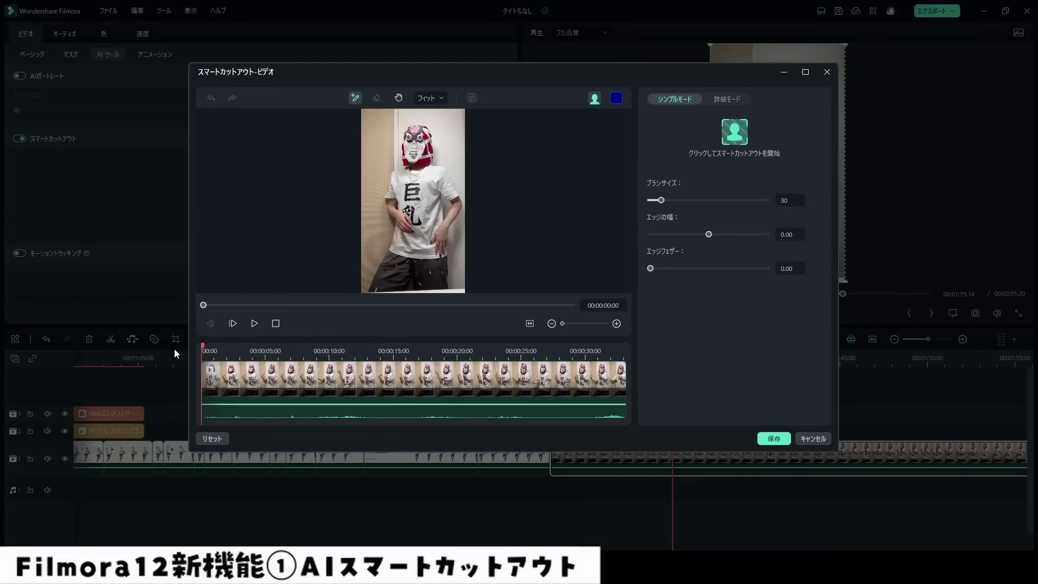
Step: Paint over the masked dancer with brush sizes 216 and 62, setting edge width 0.93 and edge feather 3.43
drag(662, 201, 734, 201)
drag(417, 147, 420, 224)
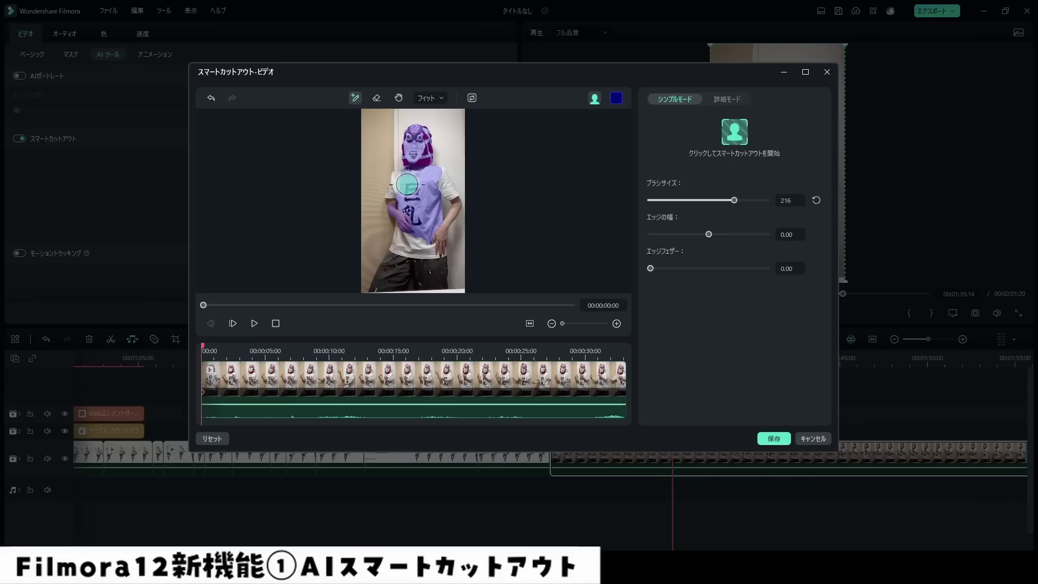
drag(734, 200, 674, 200)
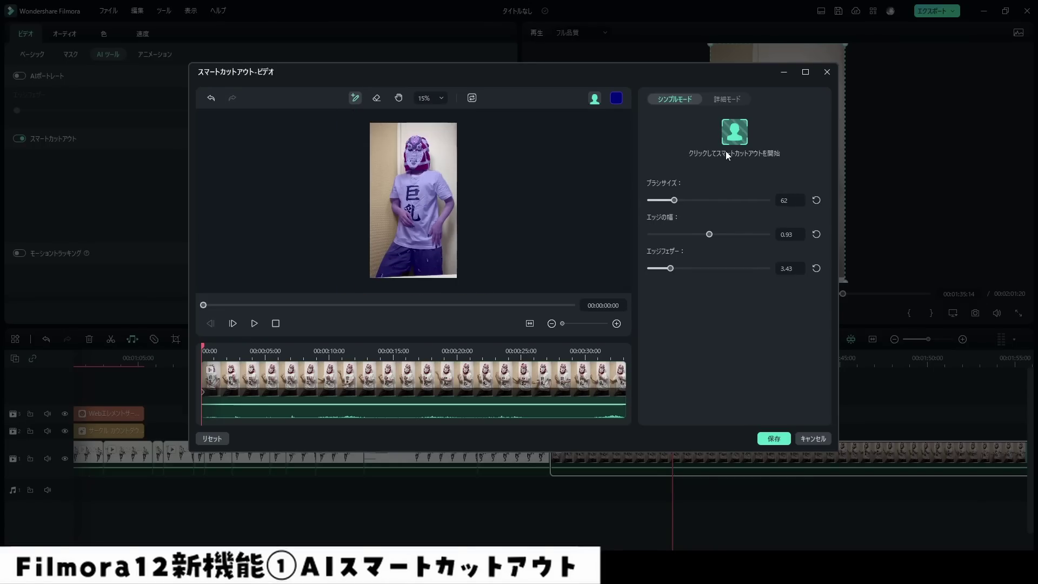
Step: Run the smart cutout on the whole clip, save it and play back the clip
click(732, 135)
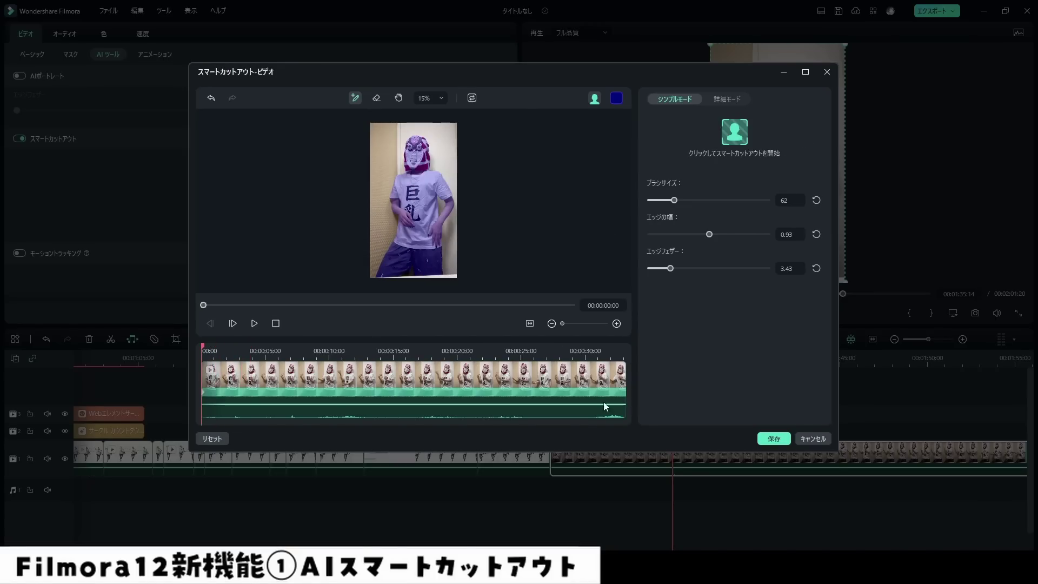
click(781, 442)
click(576, 378)
key(space)
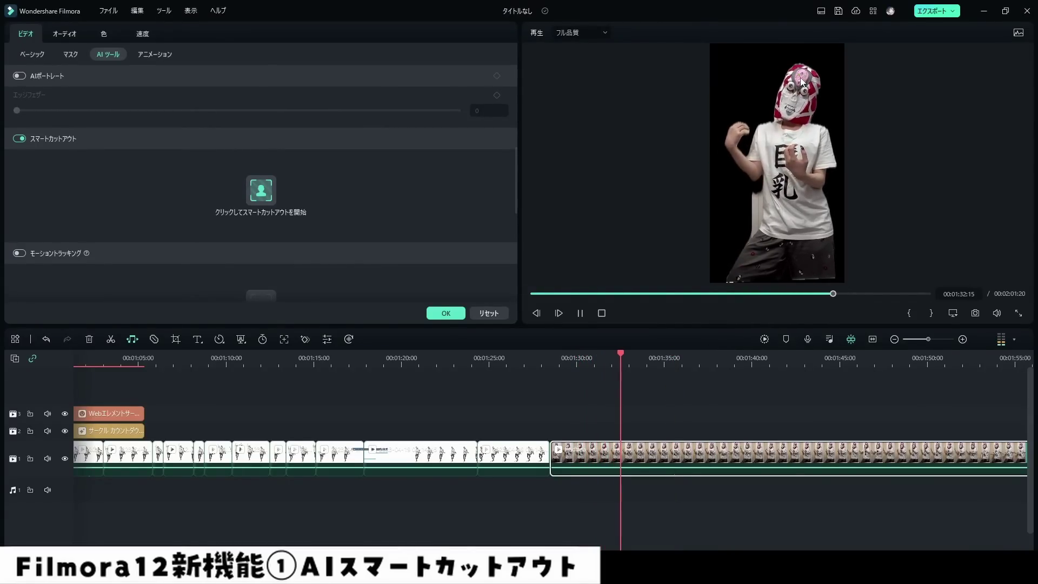
Step: Add the 漫画パックエレメント25 sticker above the cutout clip at about 00:01:38 and play it back
drag(428, 142, 721, 431)
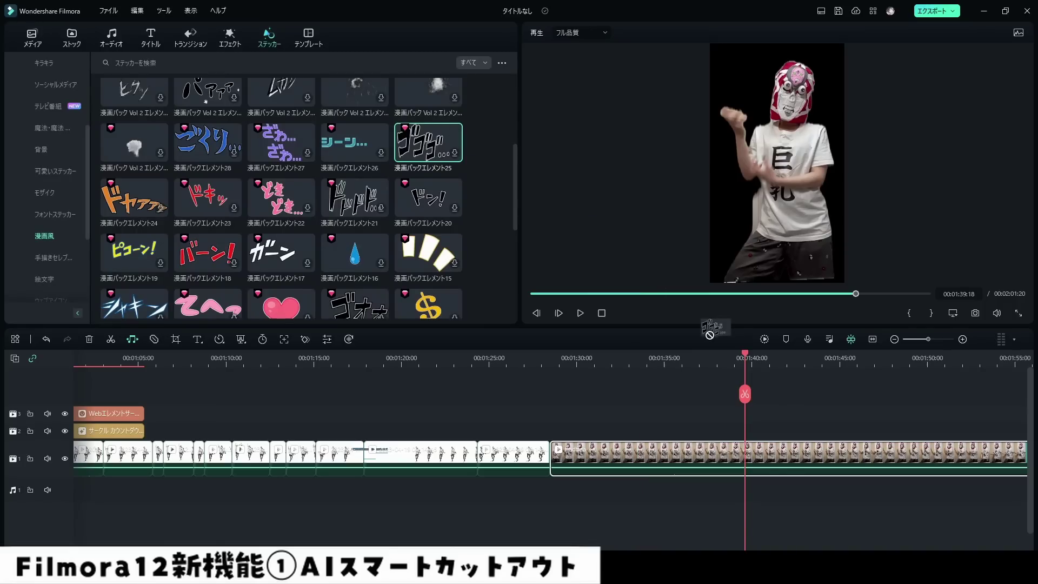
click(721, 365)
key(space)
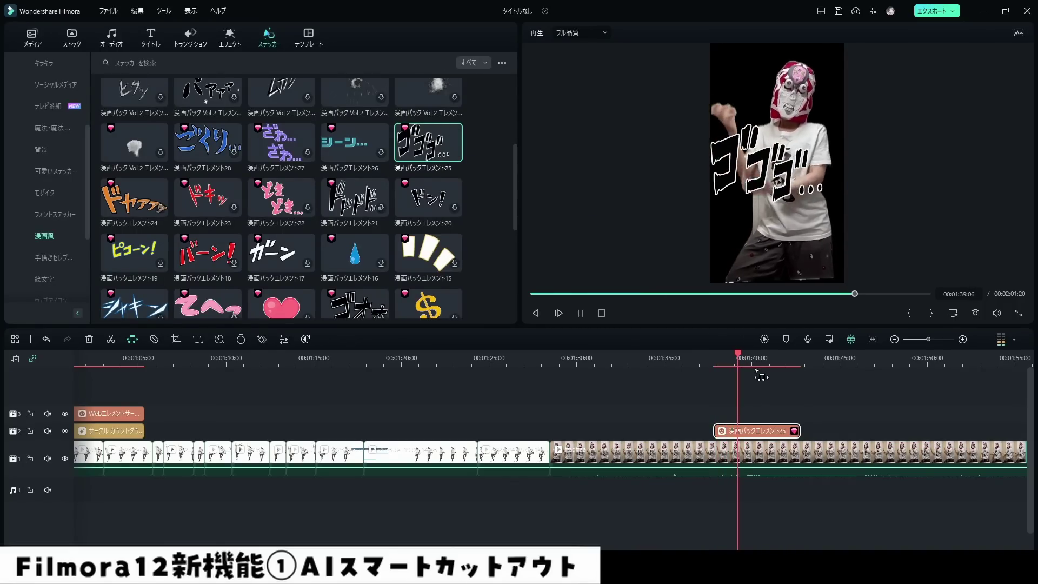
key(space)
click(711, 363)
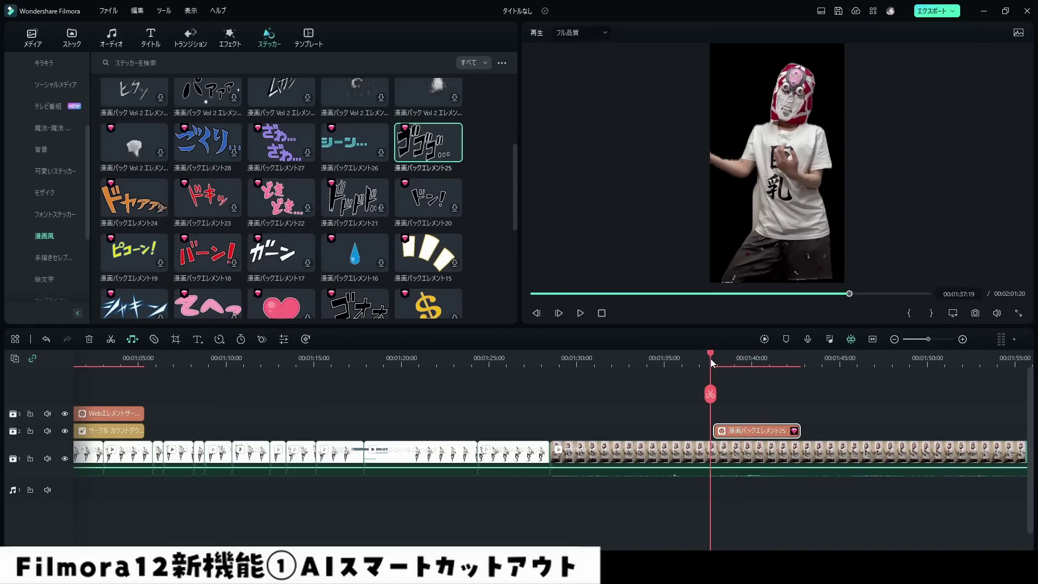
key(space)
key(space)
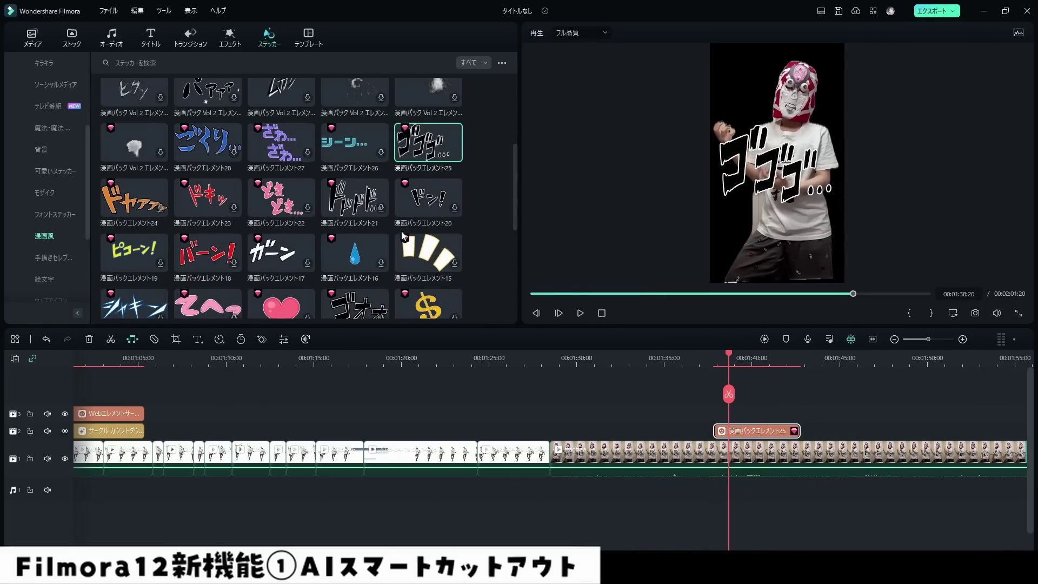
Step: Move the cutout clip and manga sticker up one track and place the red-and-yellow 日本のスピードライン sticker beneath them, accepting trial use
scroll(364, 258, down, 5)
drag(756, 451, 757, 431)
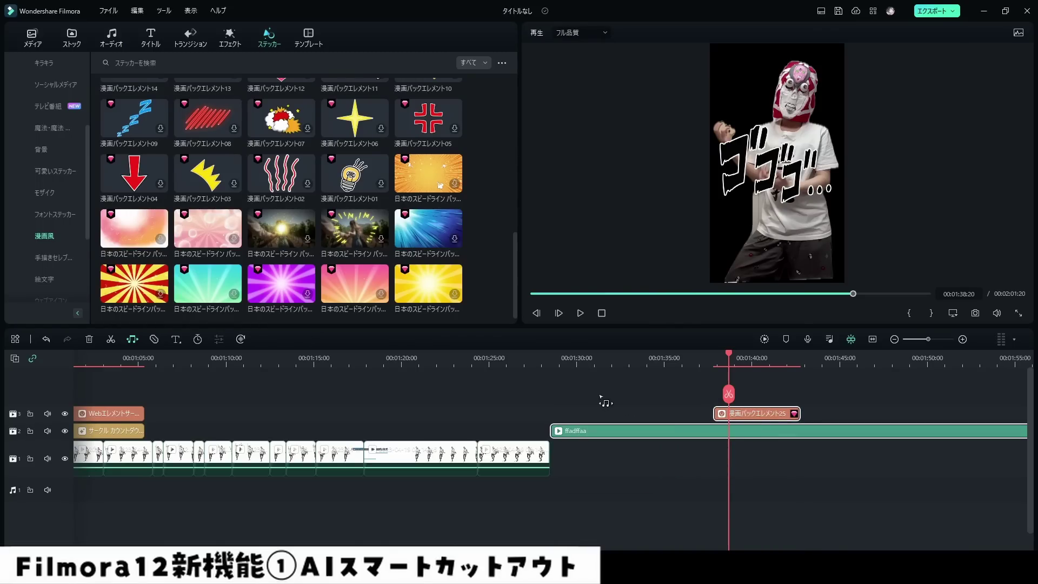
drag(133, 294, 719, 456)
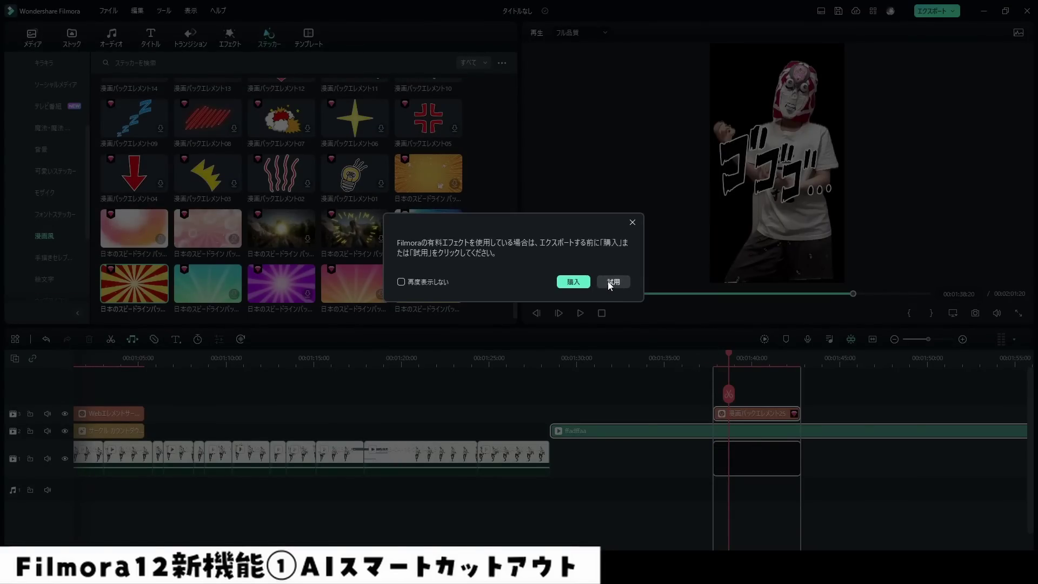
click(612, 283)
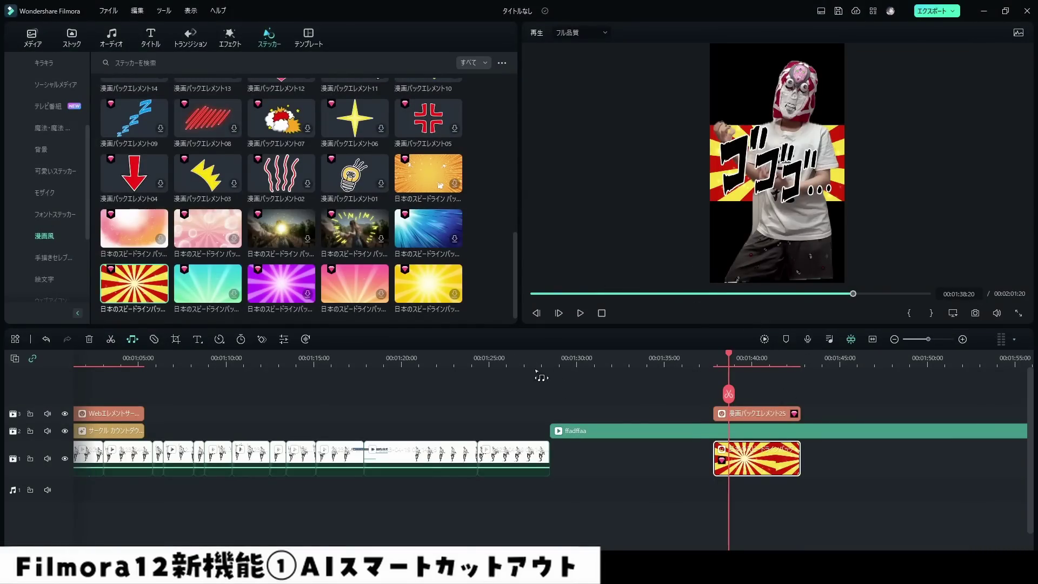
Step: Scale the speed-line background to 365.9% and play back the dancer composited over it
double_click(787, 468)
drag(138, 117, 393, 118)
click(713, 362)
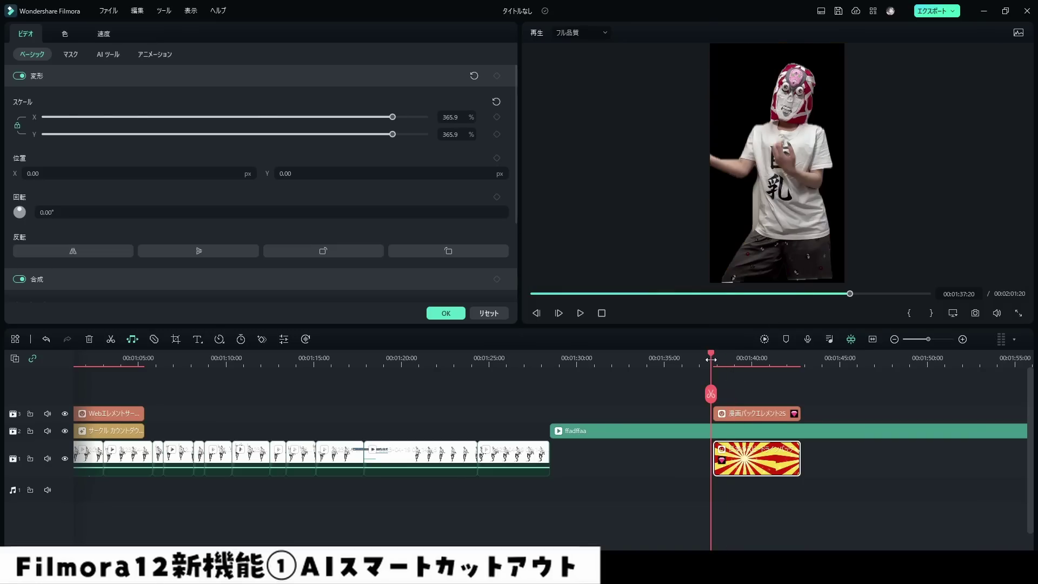
key(space)
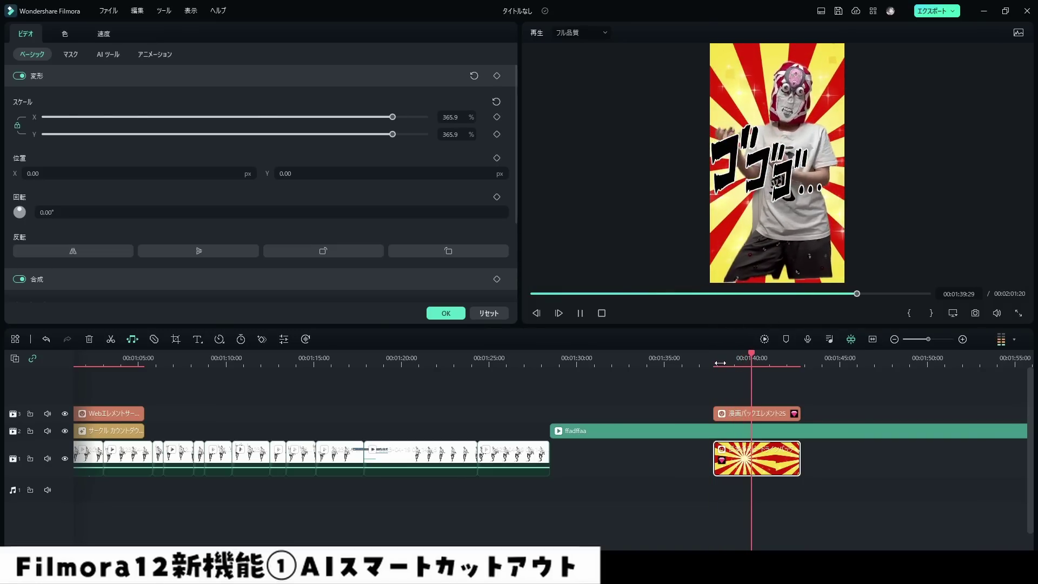
key(space)
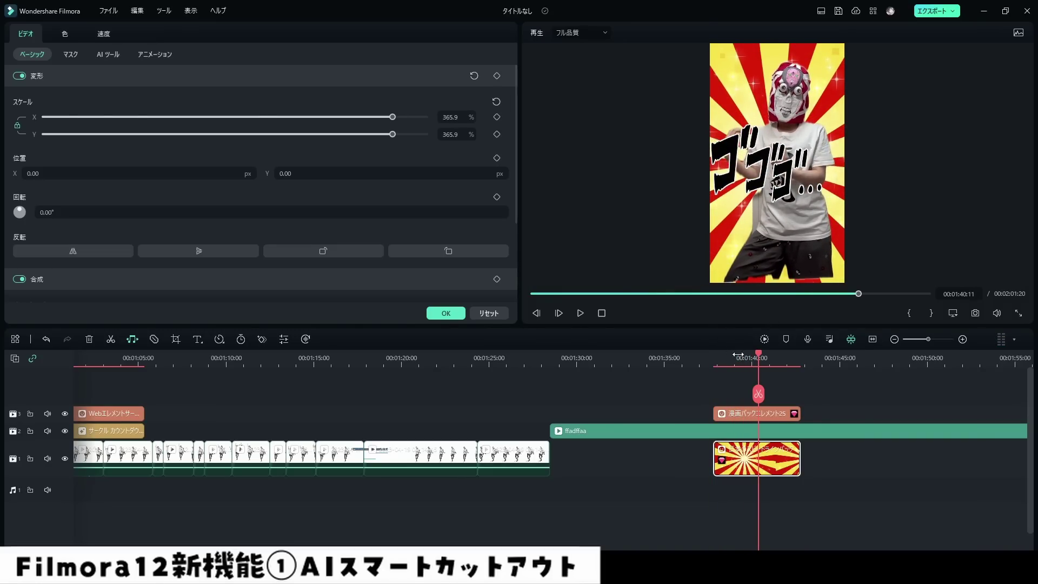
click(723, 358)
click(769, 414)
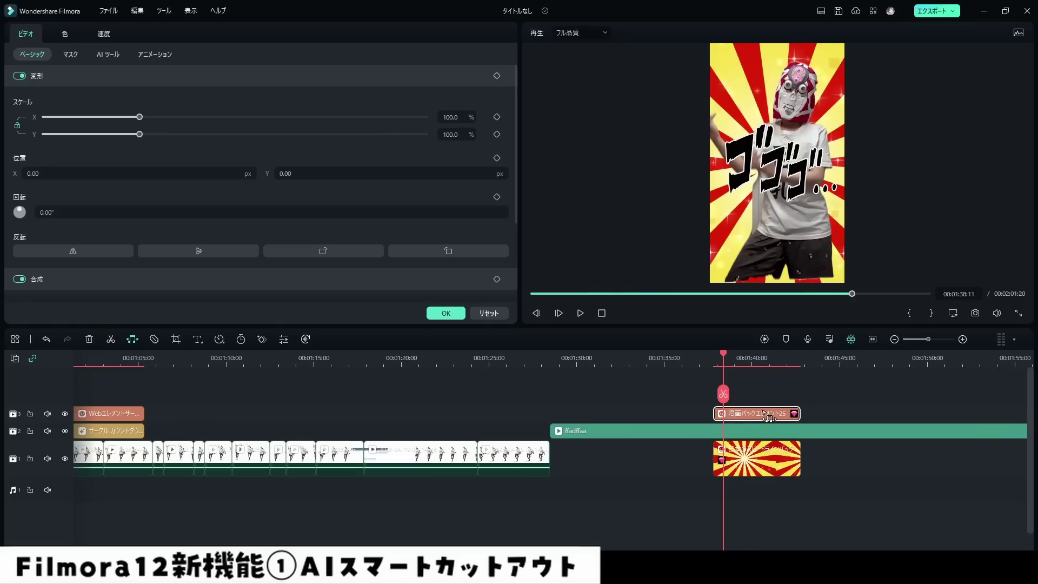
click(675, 357)
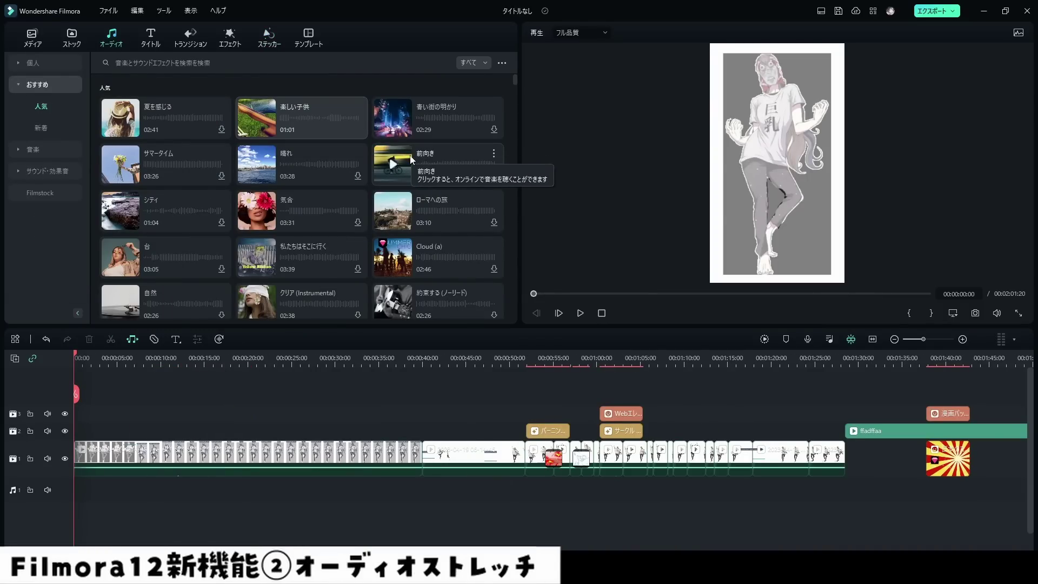
Step: Add the 楽しい子供 music at the start of the audio track and compare its end with the end of the dance footage
drag(323, 108, 79, 486)
click(605, 389)
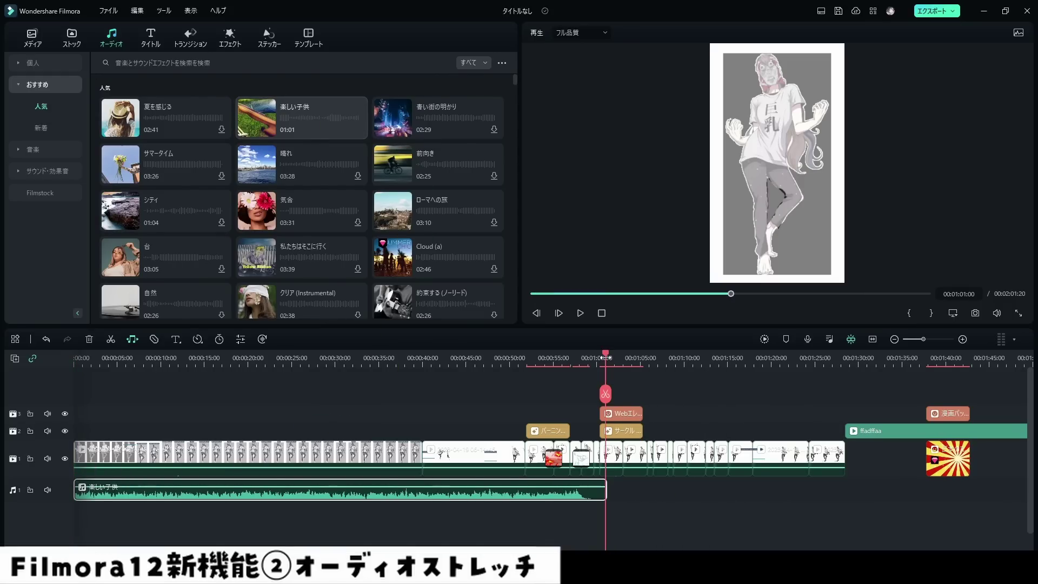
click(544, 361)
click(836, 362)
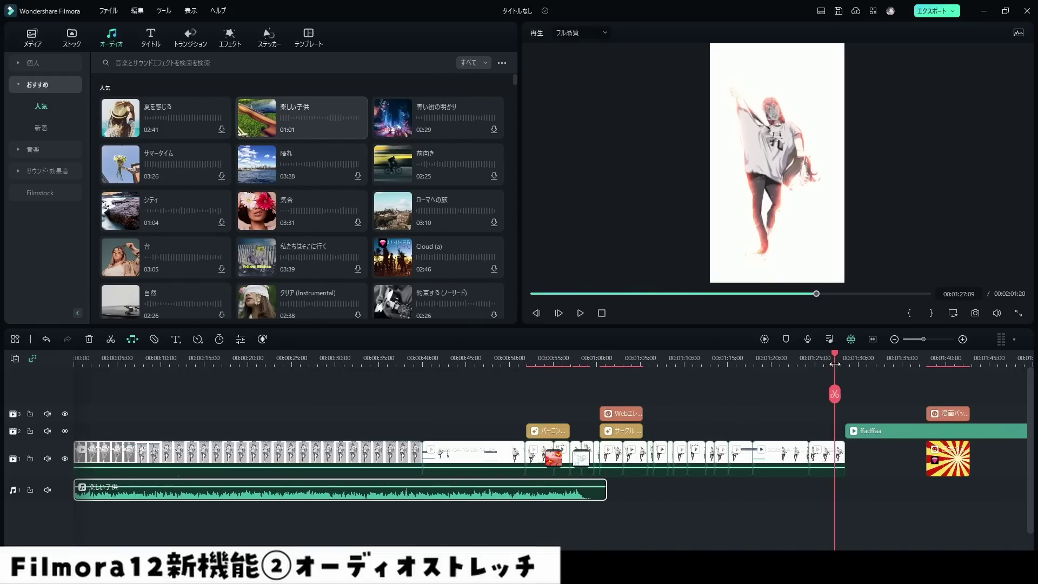
click(845, 362)
click(839, 362)
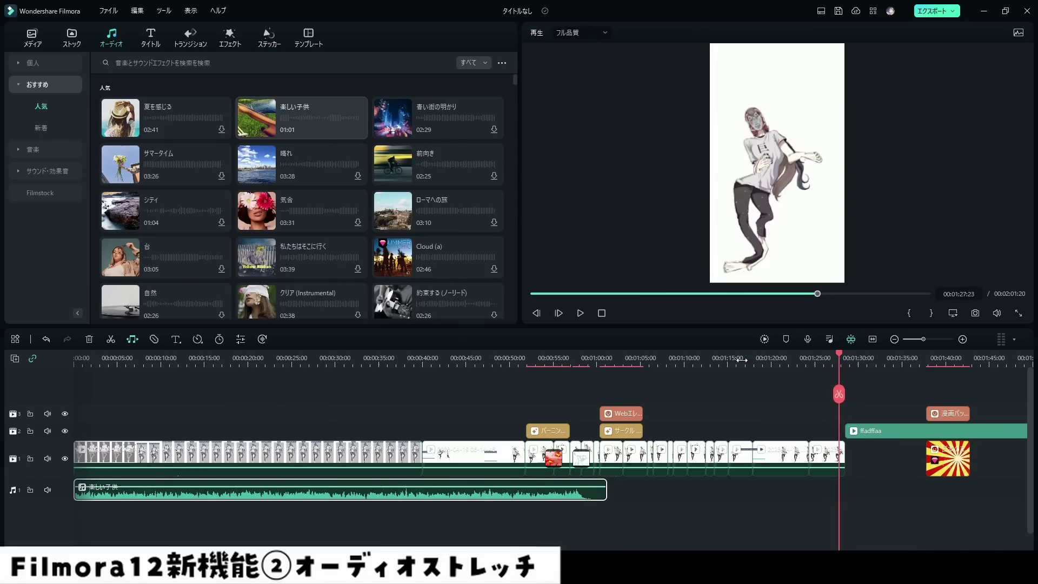
click(572, 361)
click(555, 494)
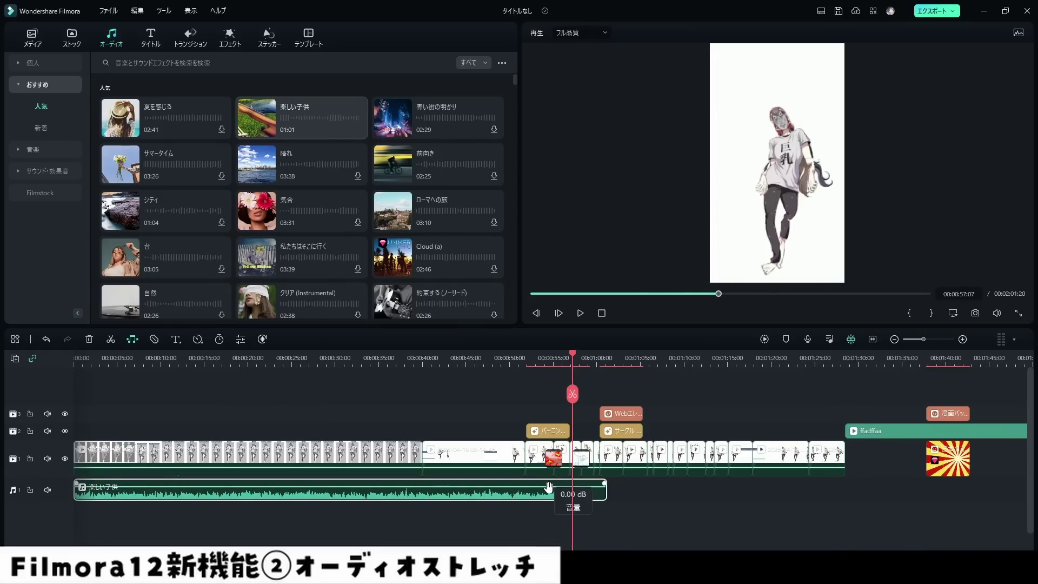
drag(620, 358, 610, 367)
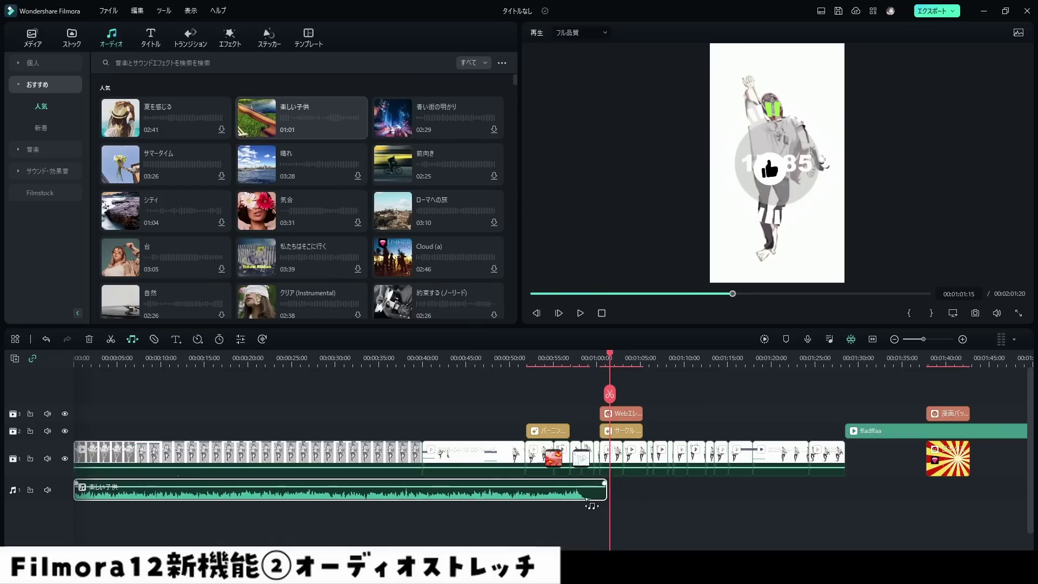
Step: Try to extend the music by pasting a second copy directly after the first, then delete the copy
key(ctrl+v)
click(485, 364)
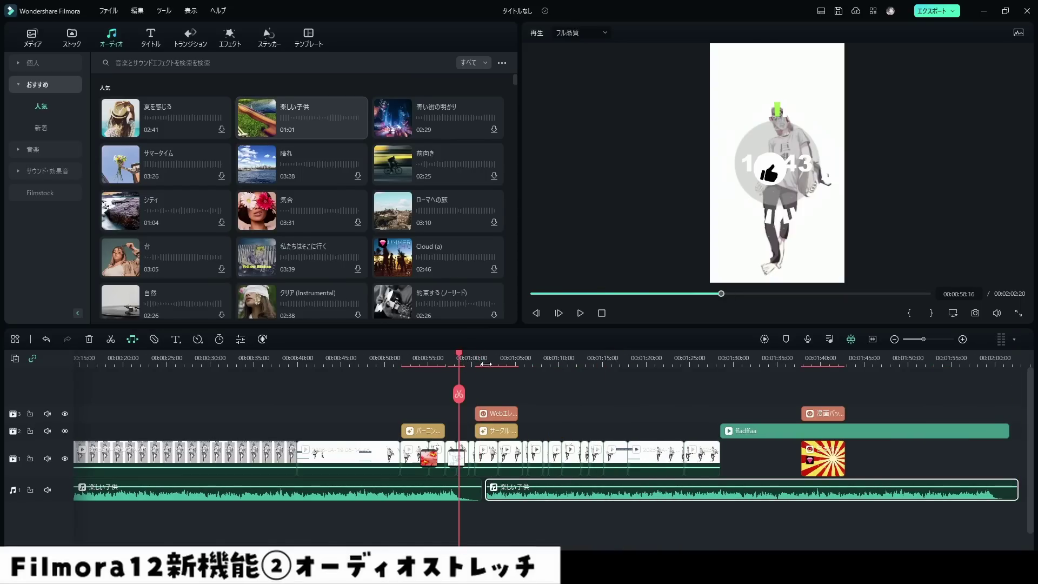
drag(485, 364, 483, 365)
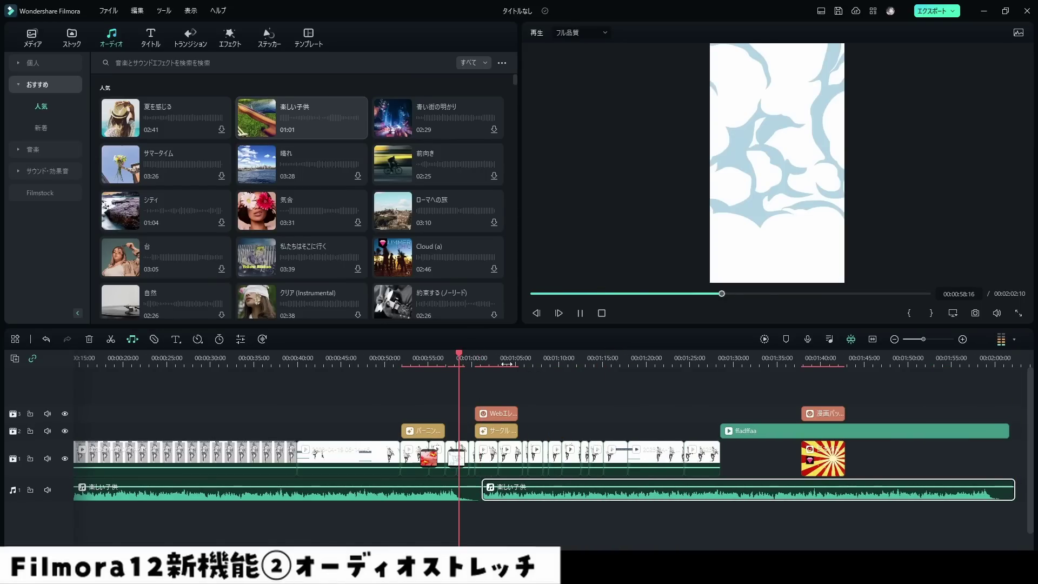
key(Delete)
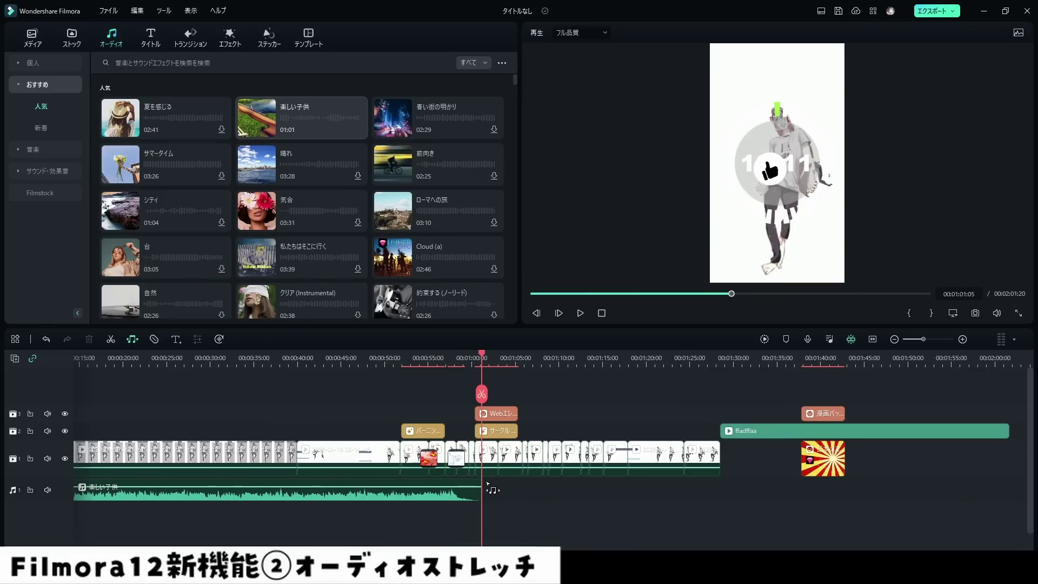
Step: Extend the 楽しい子供 music with Audio Stretch to the end of the animation footage on the main video track
drag(483, 480, 720, 486)
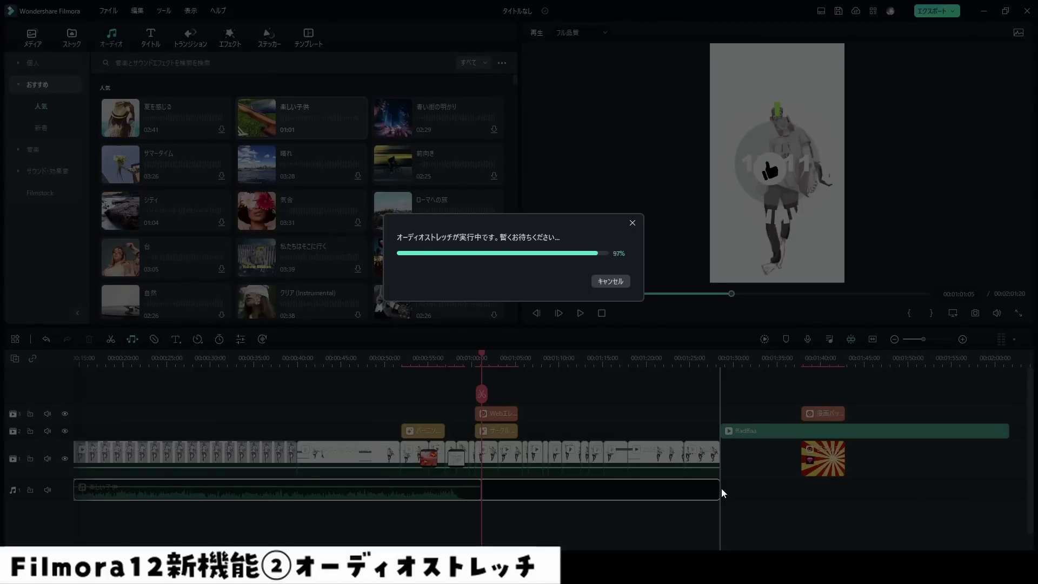
Step: Keyframe the colour temperature of the clip starting near 00:00:40 on the main video track at 100.0, at 00:00:40:06
click(444, 361)
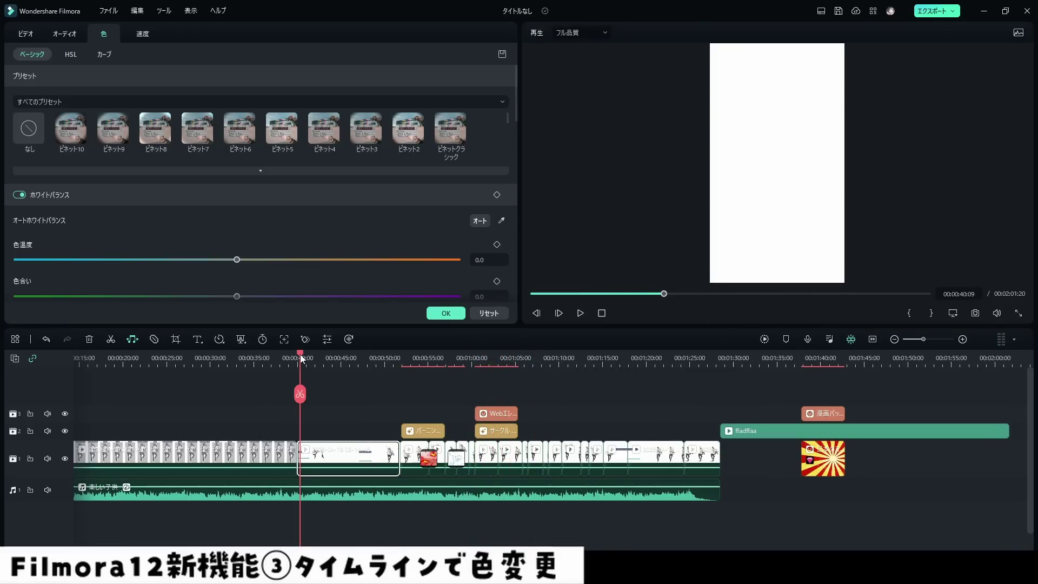
drag(299, 358, 631, 361)
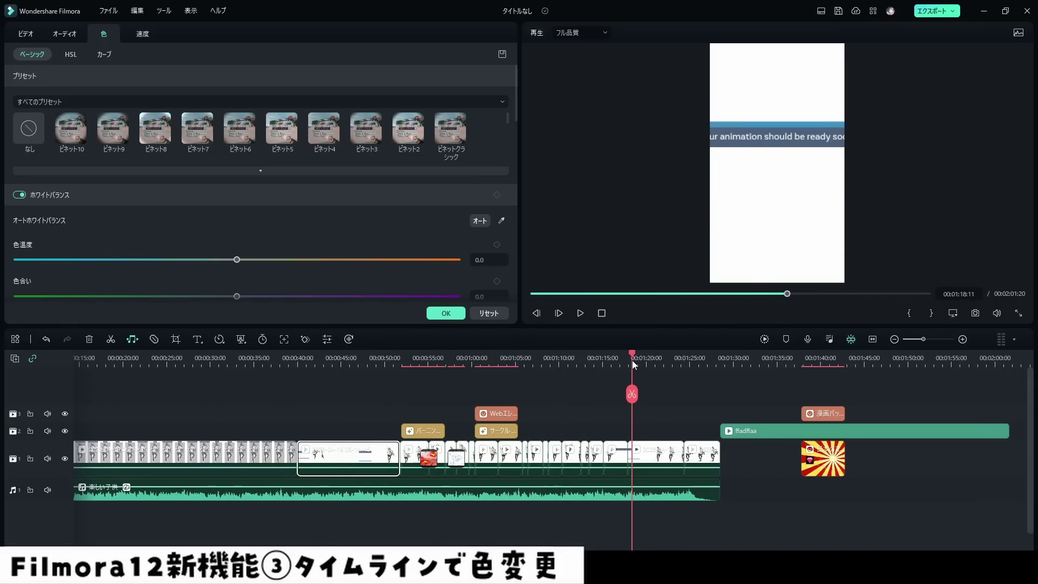
click(300, 361)
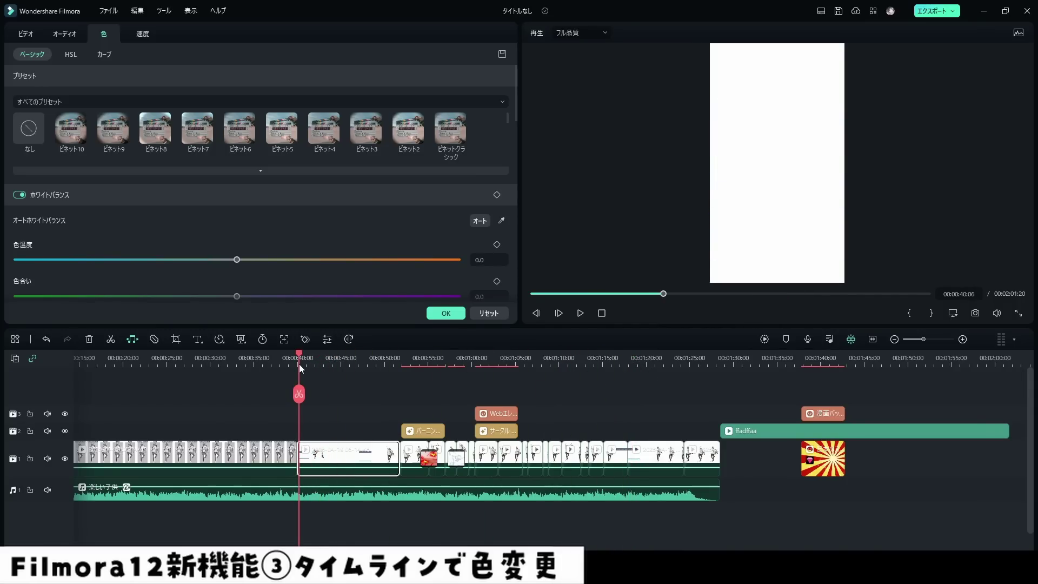
click(497, 245)
drag(238, 259, 431, 261)
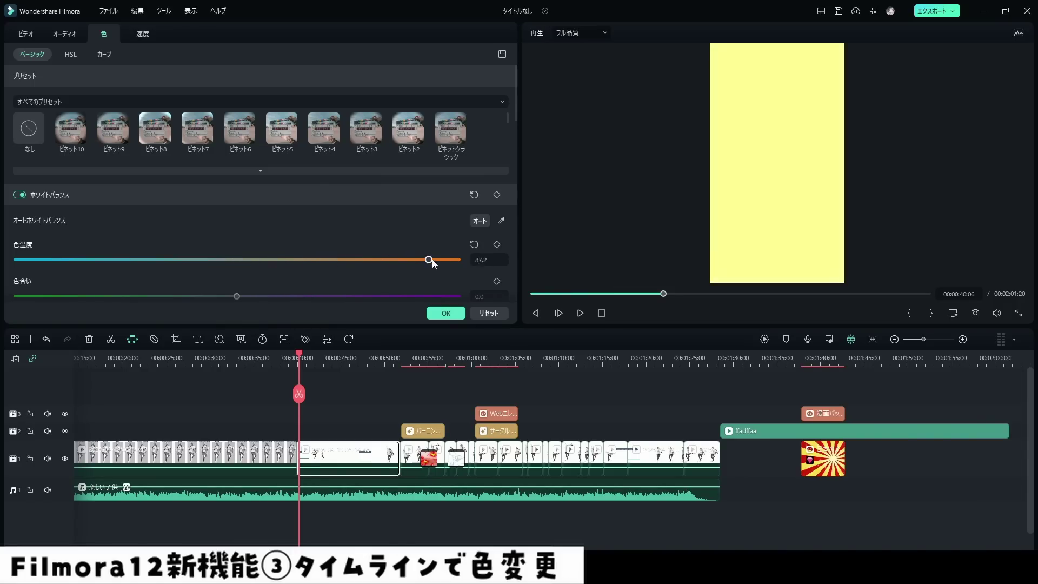
click(497, 244)
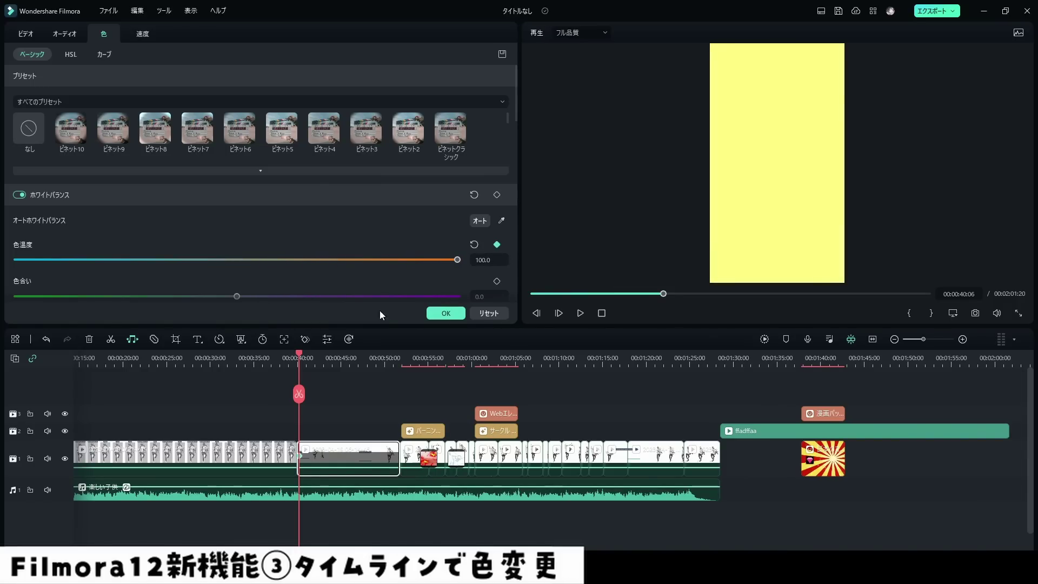
Step: Add colour temperature keyframes of -100.0 at 00:00:41:24 and -46.0 at 00:00:44:14 to the same clip
drag(300, 352, 312, 354)
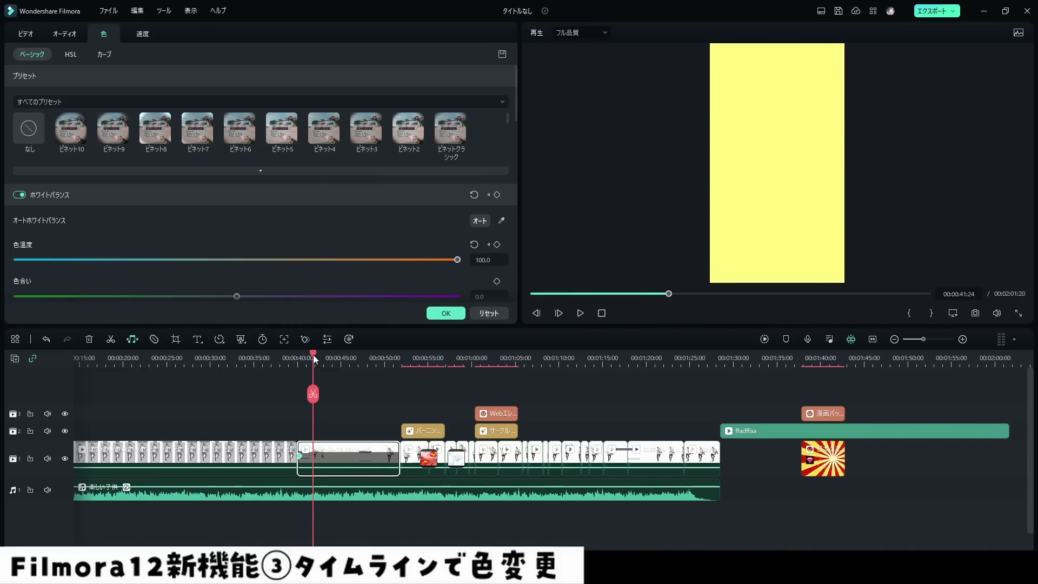
drag(458, 260, 11, 256)
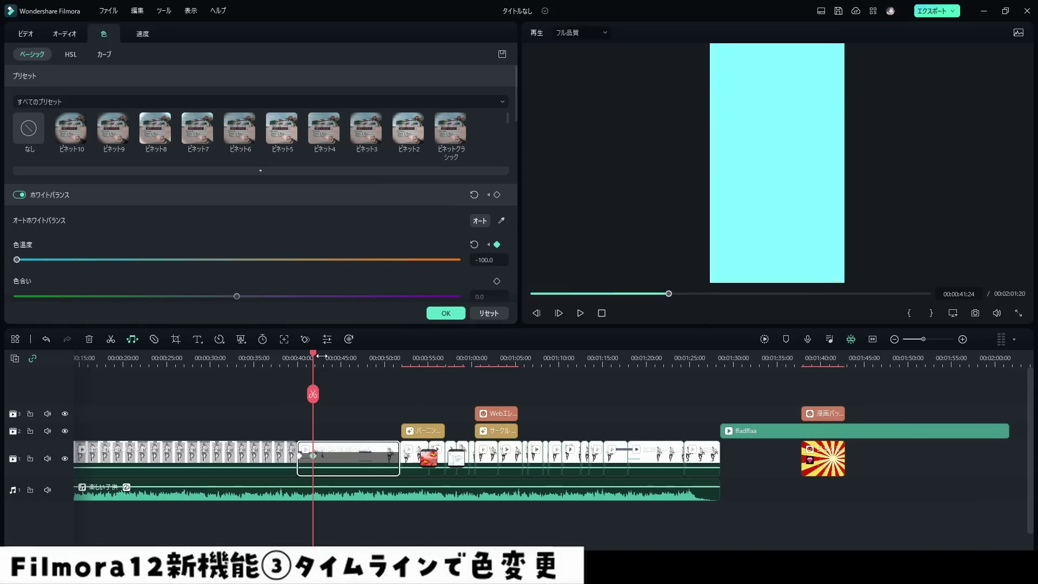
drag(315, 356, 337, 361)
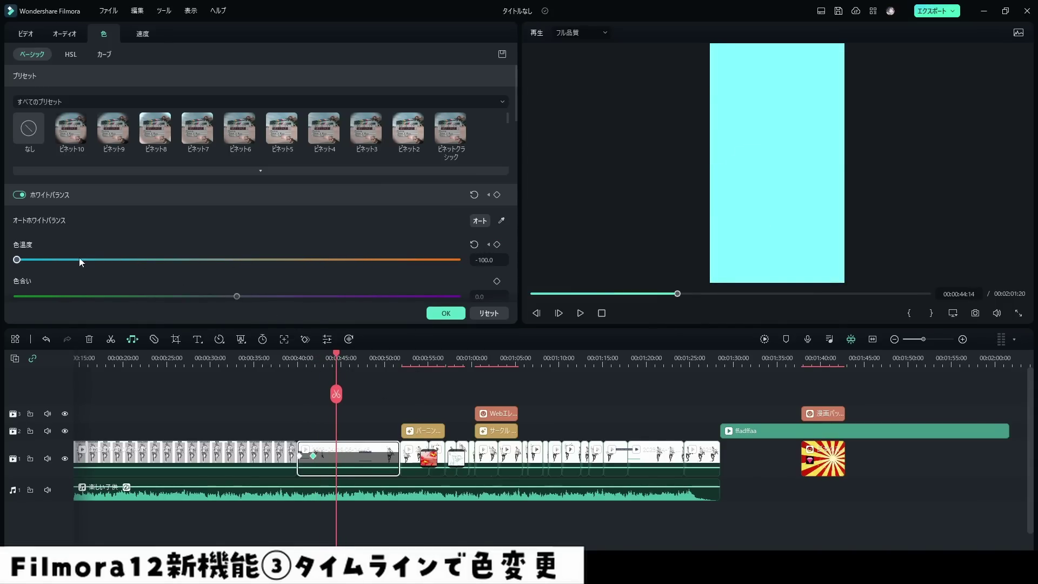
drag(41, 257, 125, 260)
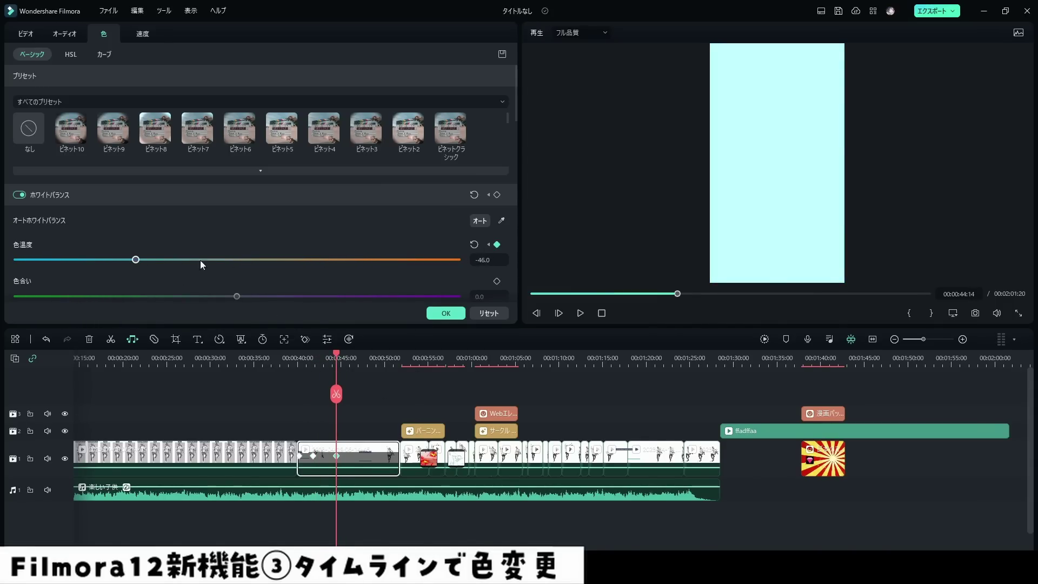
Step: Play back the clip from its start to check the colour changes, and look over its other basic colour settings
scroll(330, 346, down, 1)
drag(335, 355, 300, 358)
key(space)
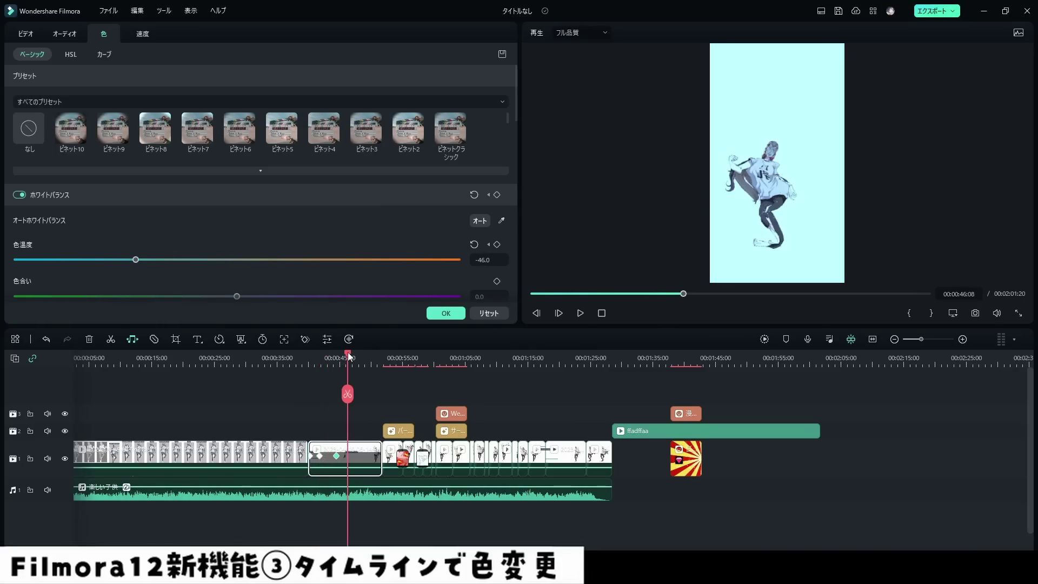
drag(312, 357, 365, 358)
scroll(267, 248, down, 3)
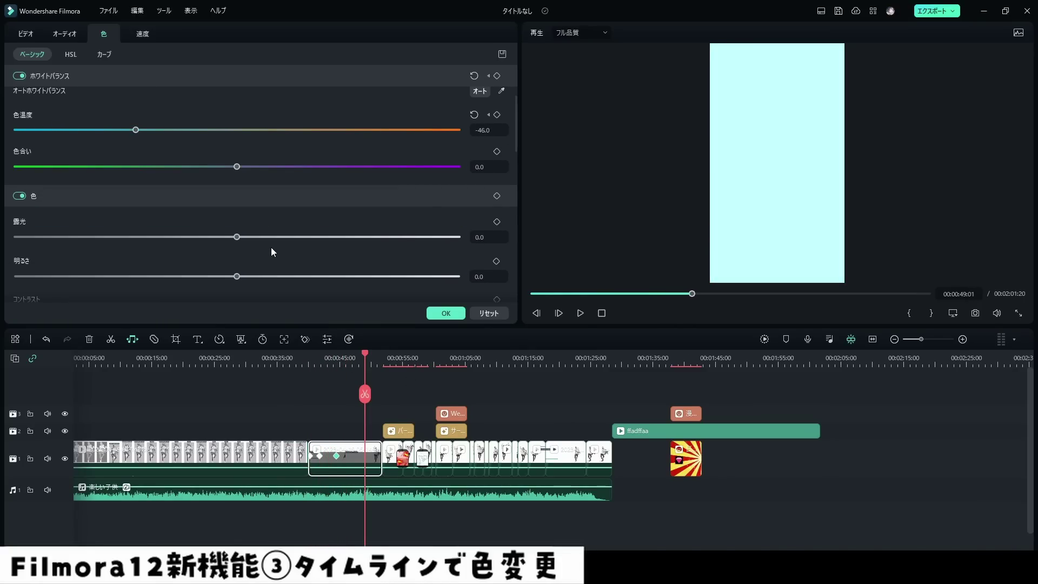
scroll(273, 244, up, 3)
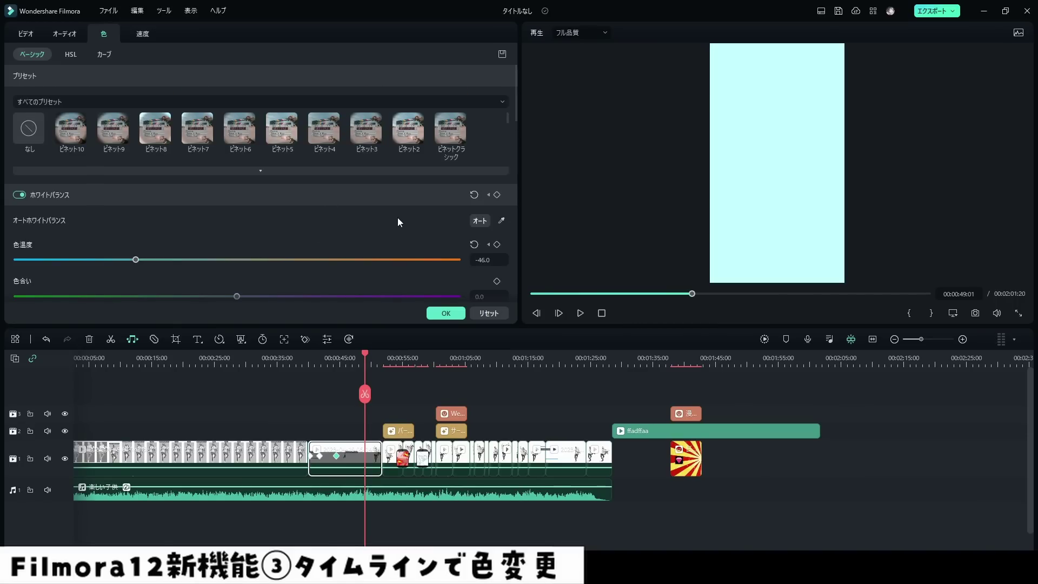